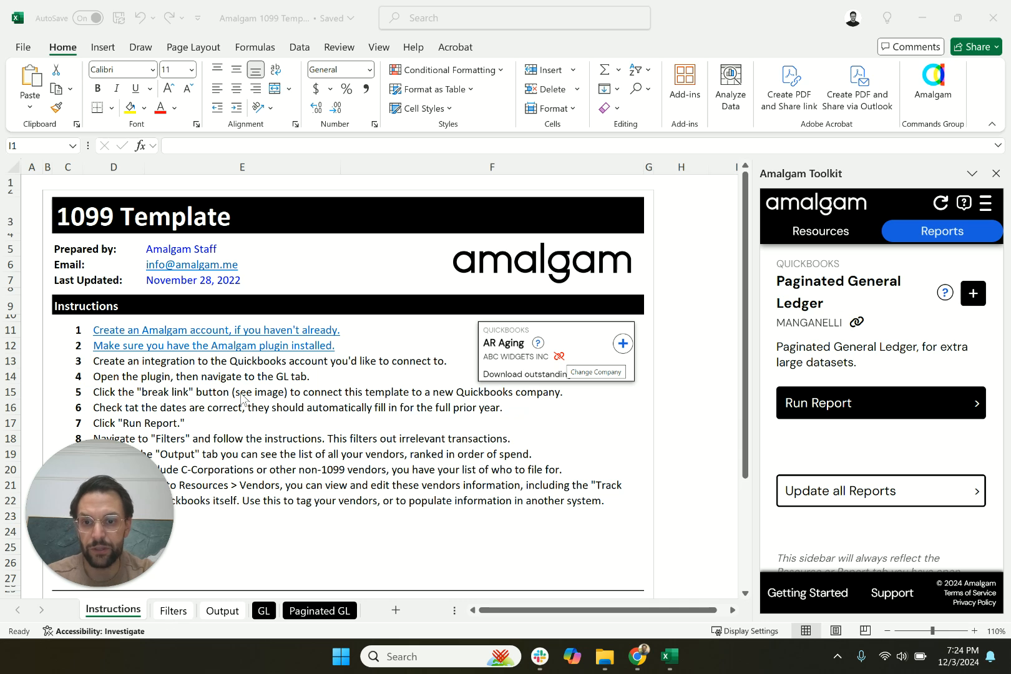
Link the General Ledger report on the GL sheet to the Manganelli company.
click(174, 611)
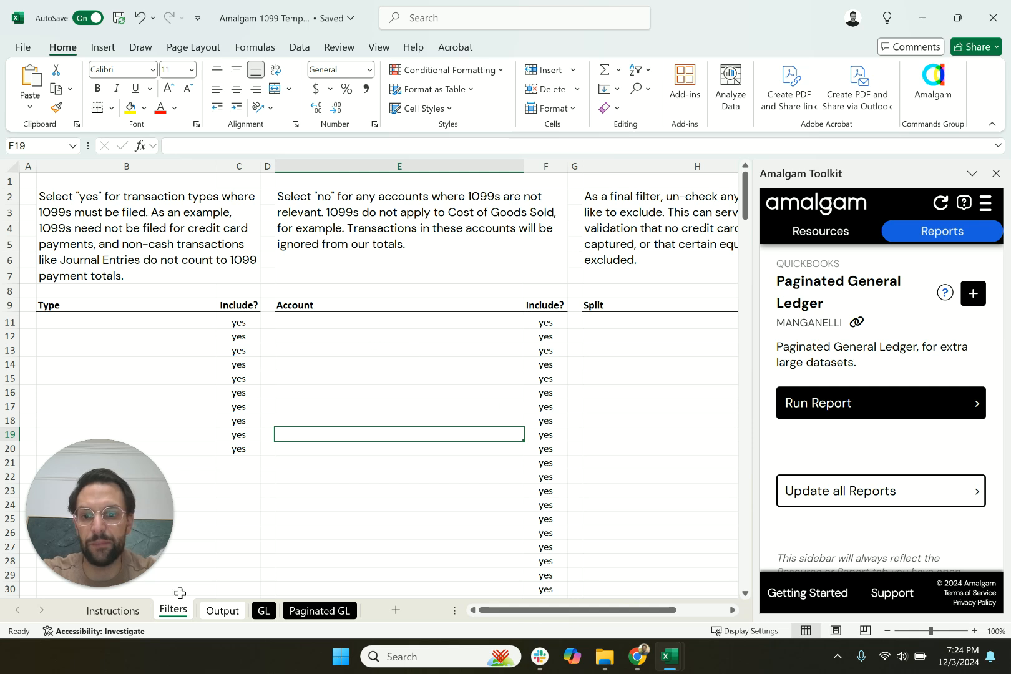
click(218, 613)
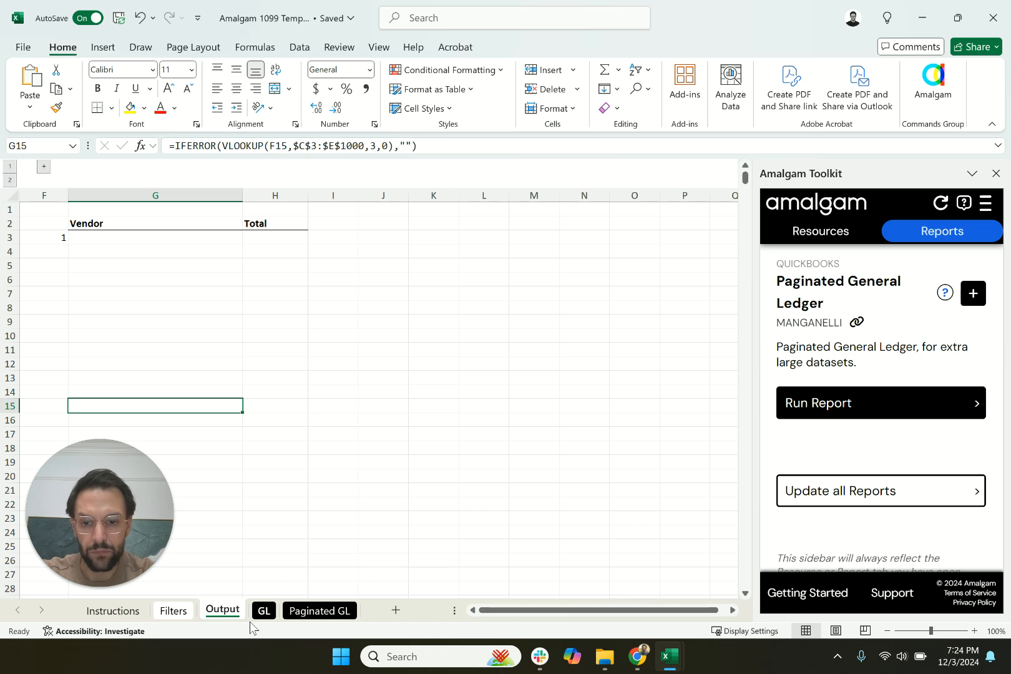
click(270, 611)
scroll(292, 425, left, 5)
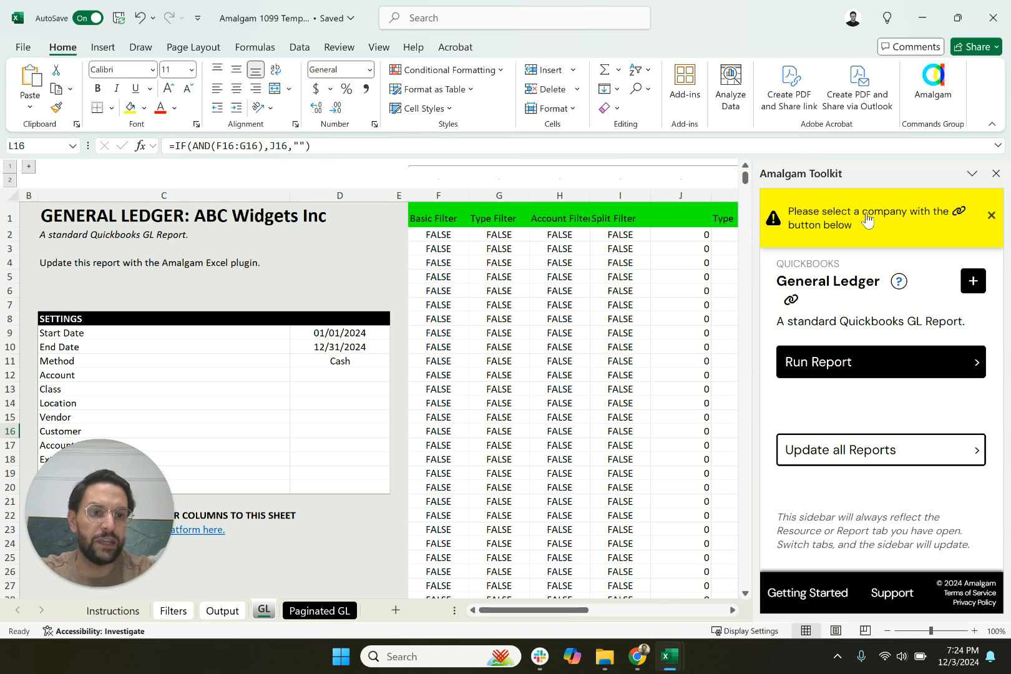
click(790, 304)
scroll(829, 462, down, 3)
click(820, 504)
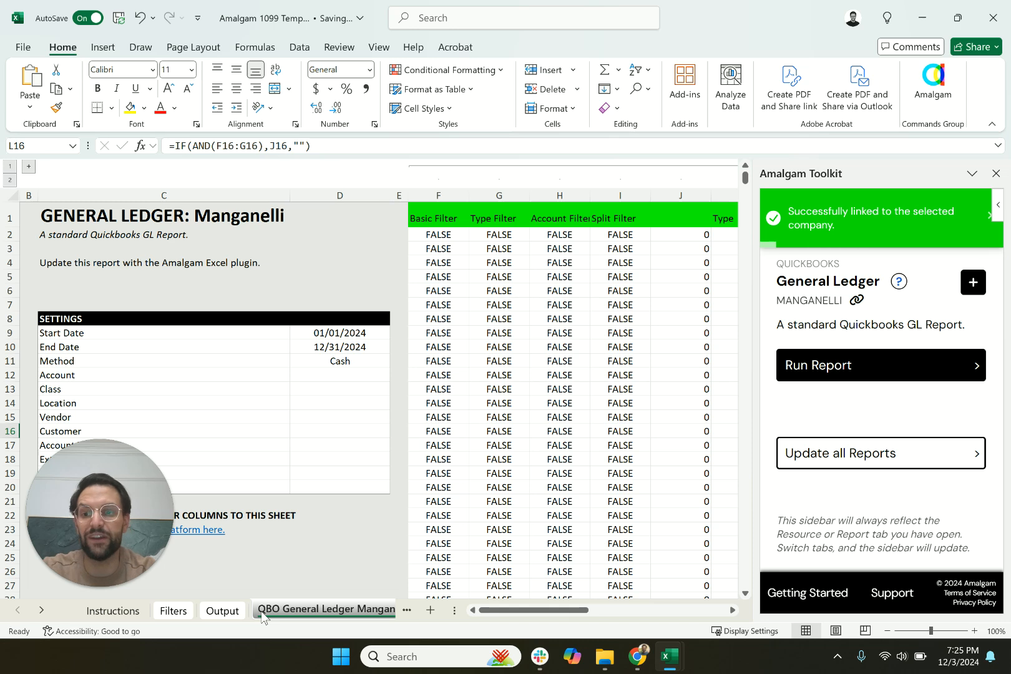
Rename the linked General Ledger sheet back to GL.
double_click(261, 612)
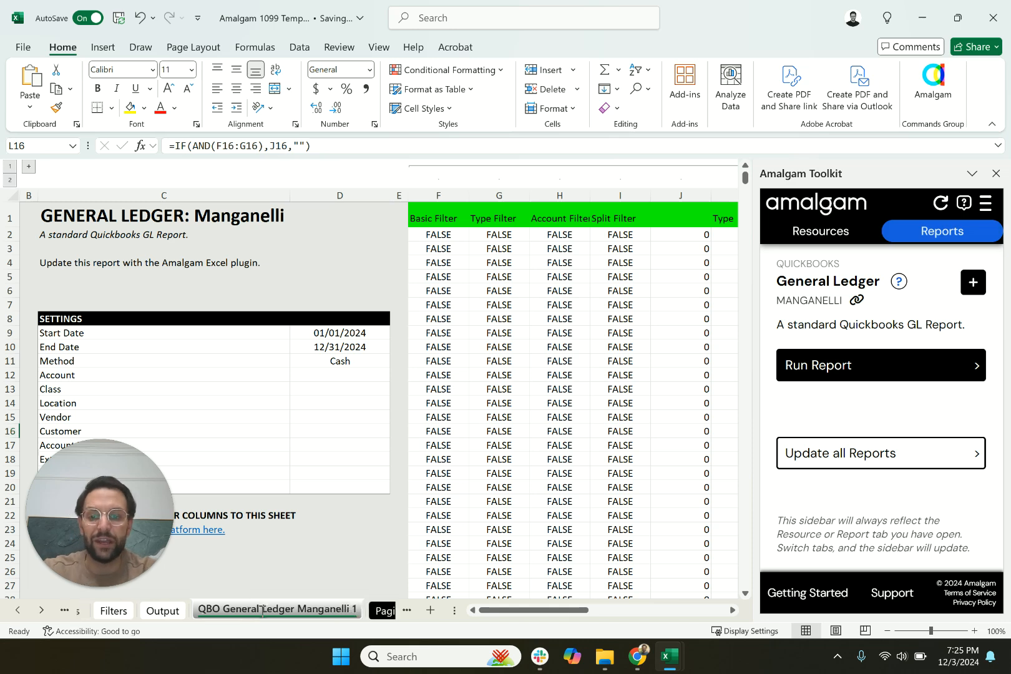
text(GL)
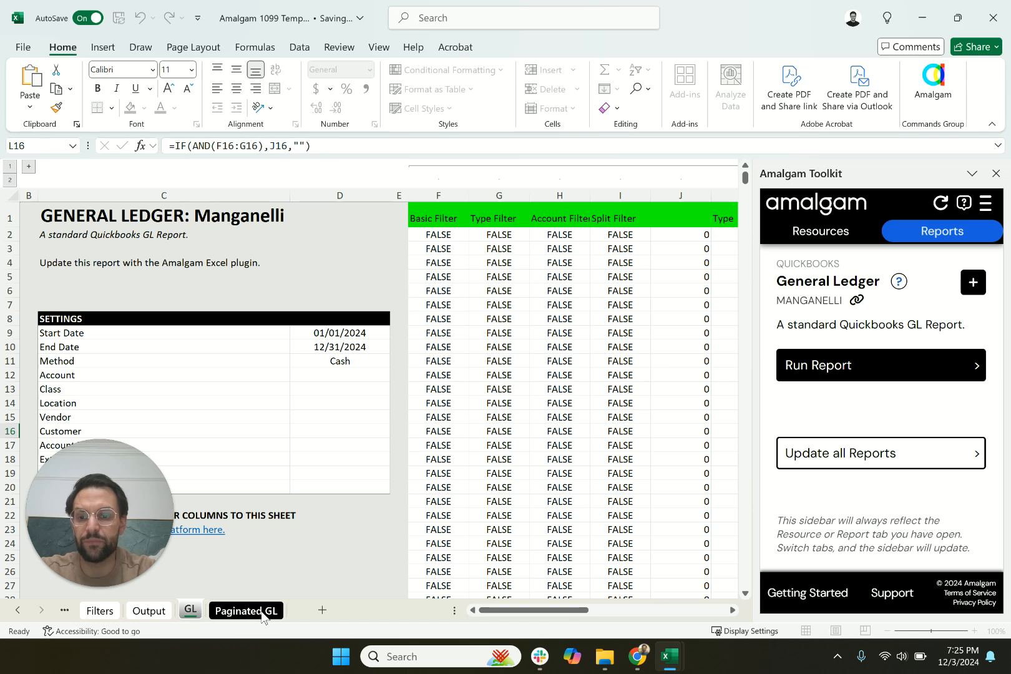
key(Return)
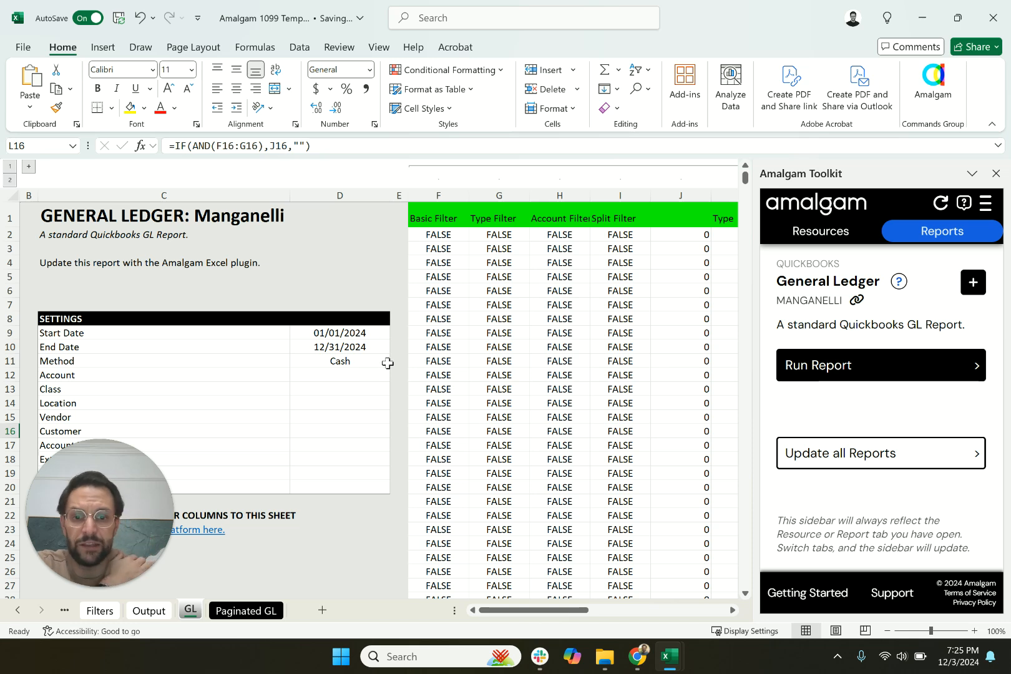
Run the General Ledger report on the GL sheet, reloading that sheet before retrying the run.
click(832, 368)
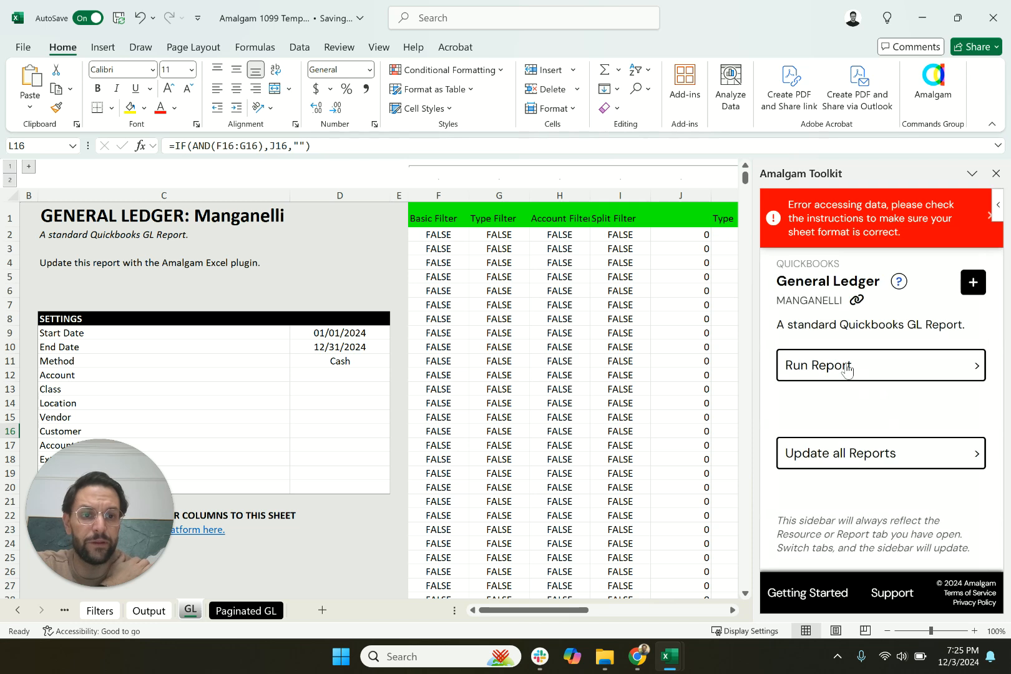
click(836, 368)
click(847, 370)
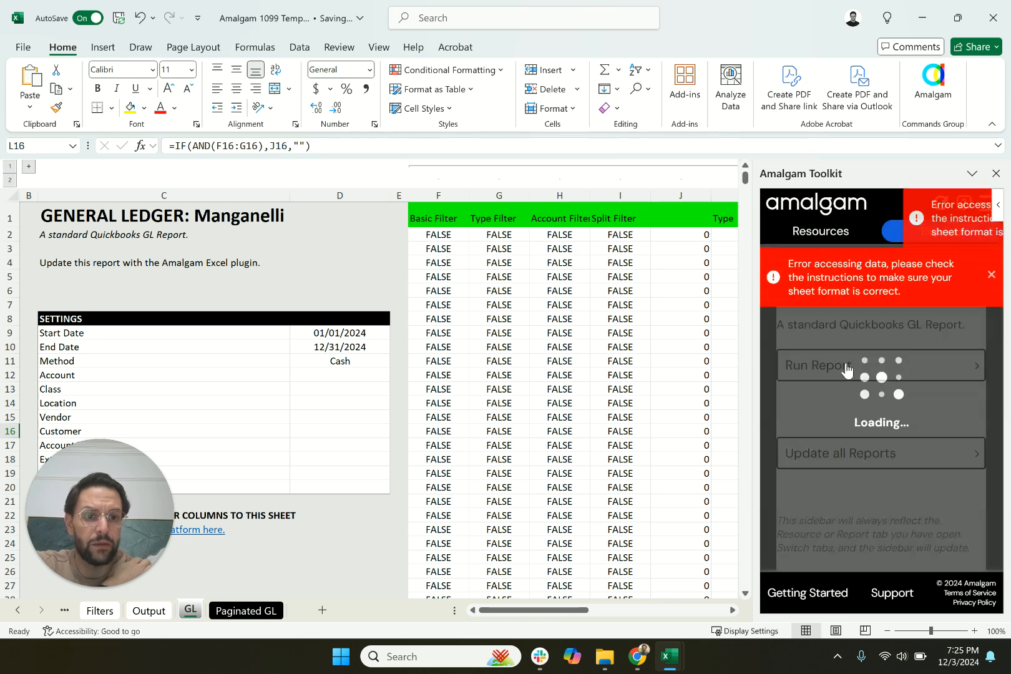
click(249, 610)
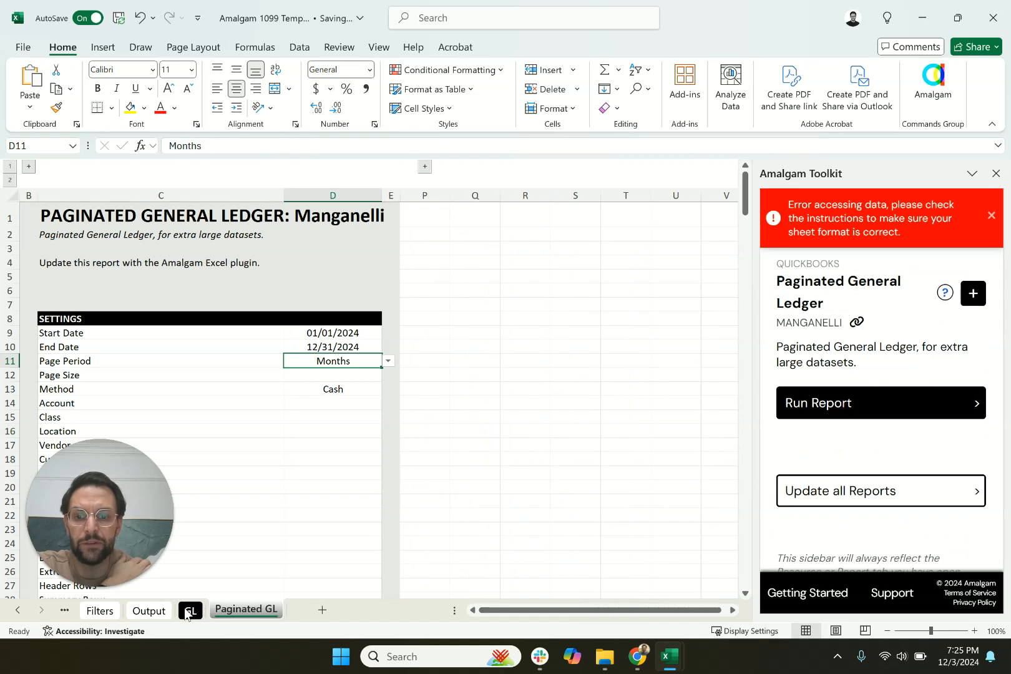
click(191, 611)
click(848, 369)
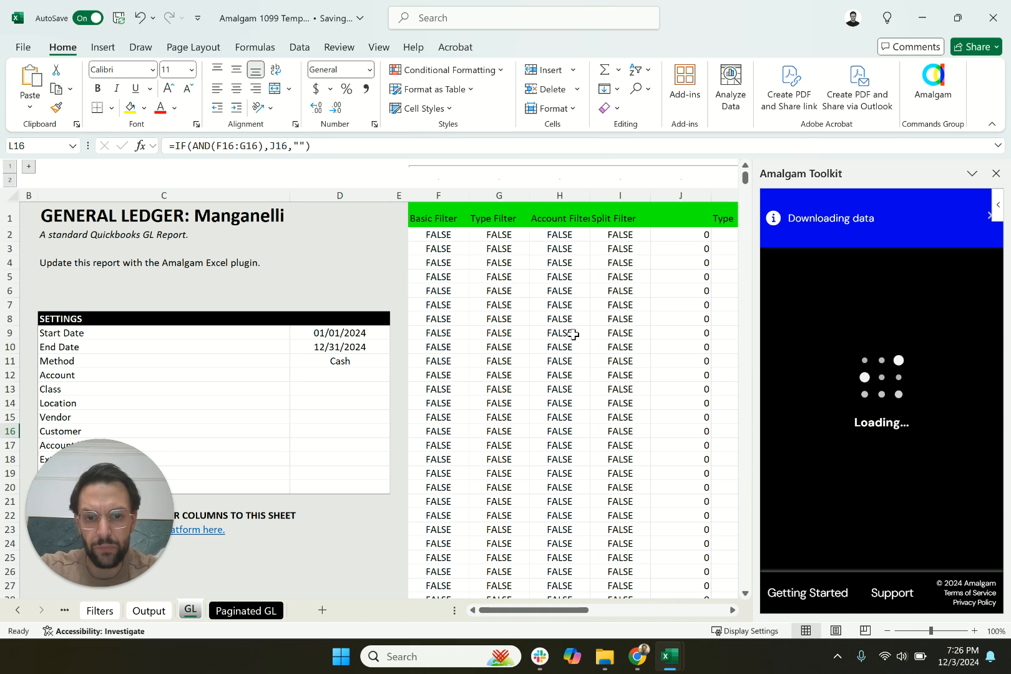
Examine the ledger transactions and the filter columns on the GL sheet as the data downloads.
scroll(577, 337, right, 3)
scroll(578, 337, right, 4)
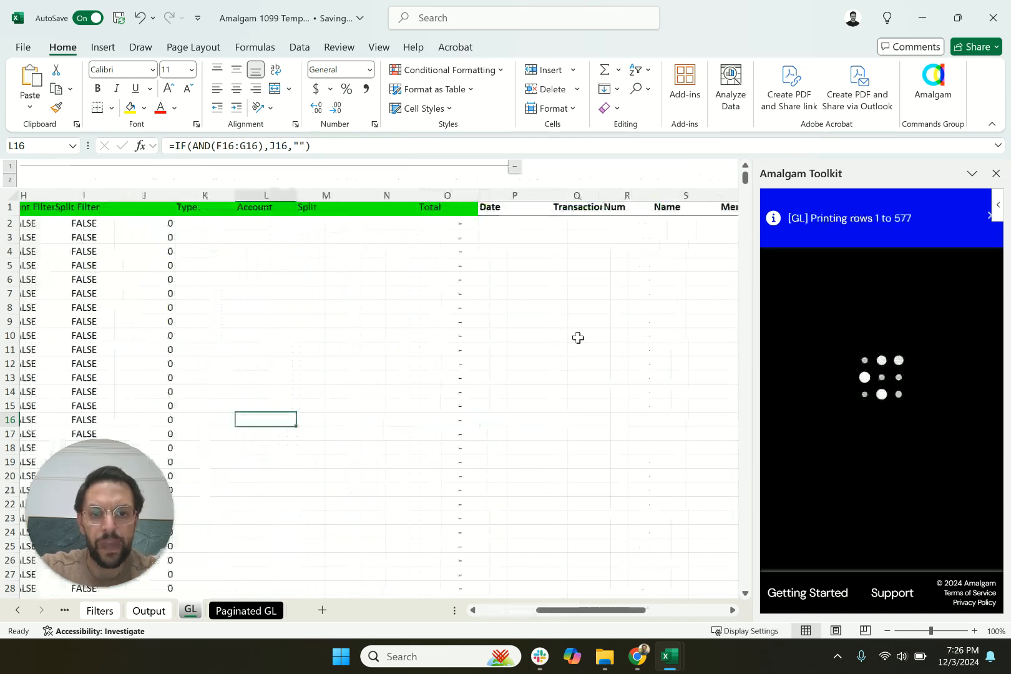
scroll(578, 338, left, 1)
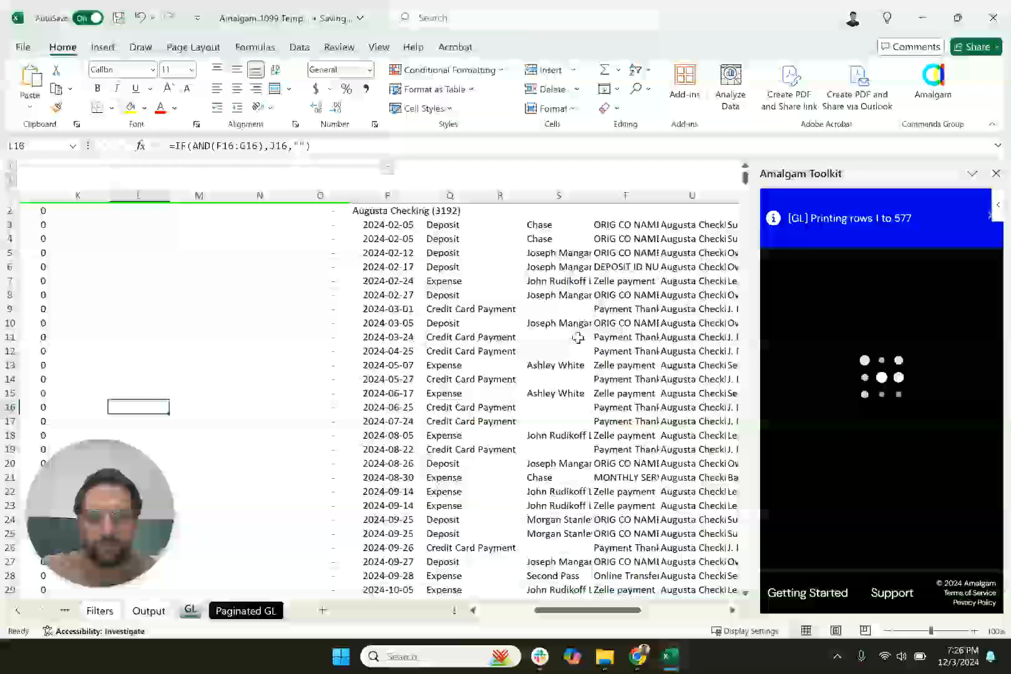
scroll(578, 337, right, 4)
scroll(578, 337, left, 3)
scroll(578, 337, left, 10)
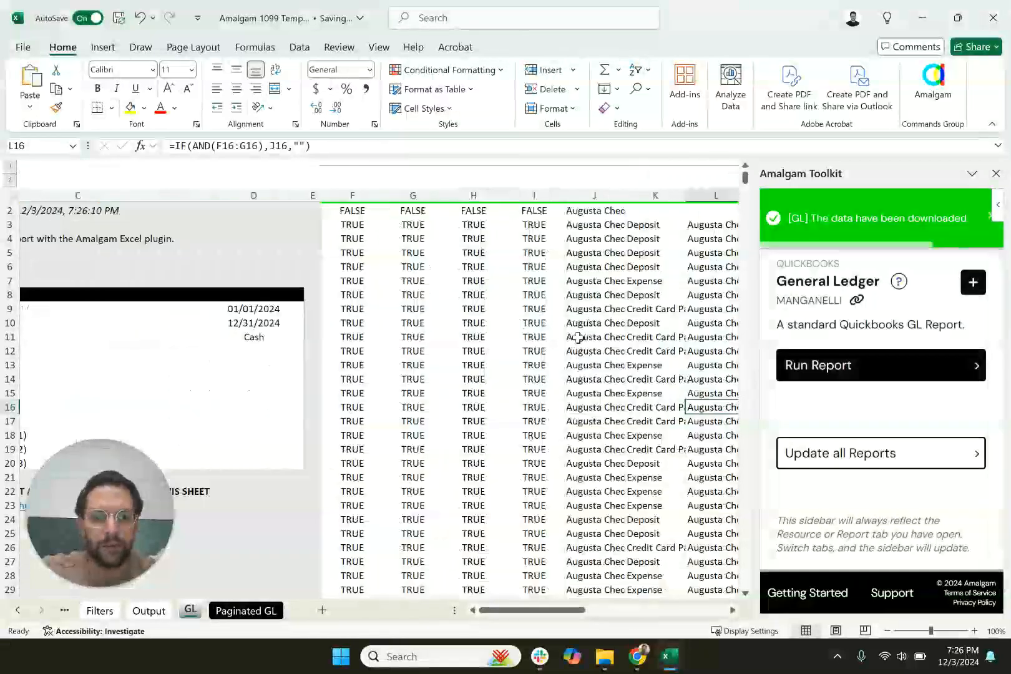
Review the transaction types, accounts and splits listed on the Filters sheet.
click(100, 611)
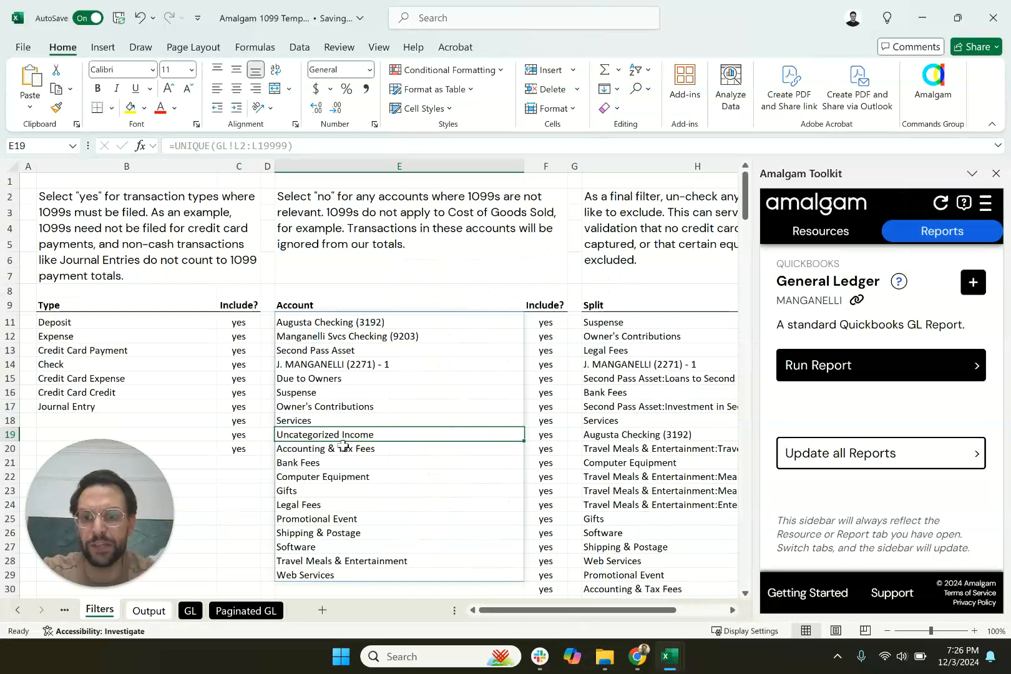
scroll(529, 412, down, 1)
scroll(529, 412, down, 2)
scroll(529, 412, up, 3)
scroll(529, 412, down, 1)
scroll(529, 412, up, 1)
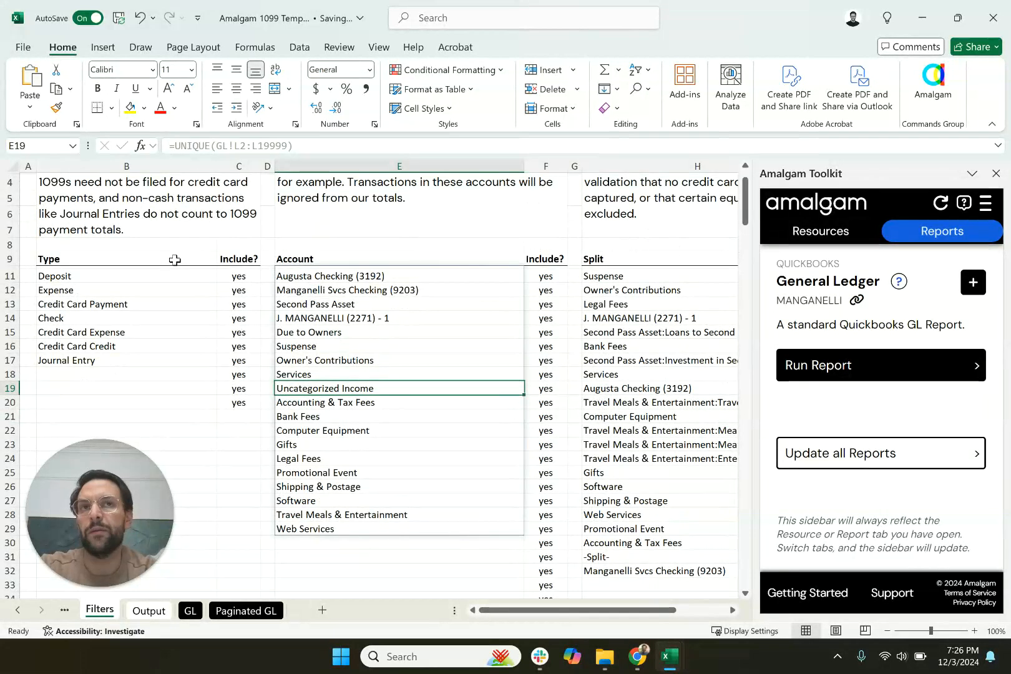
scroll(183, 401, down, 2)
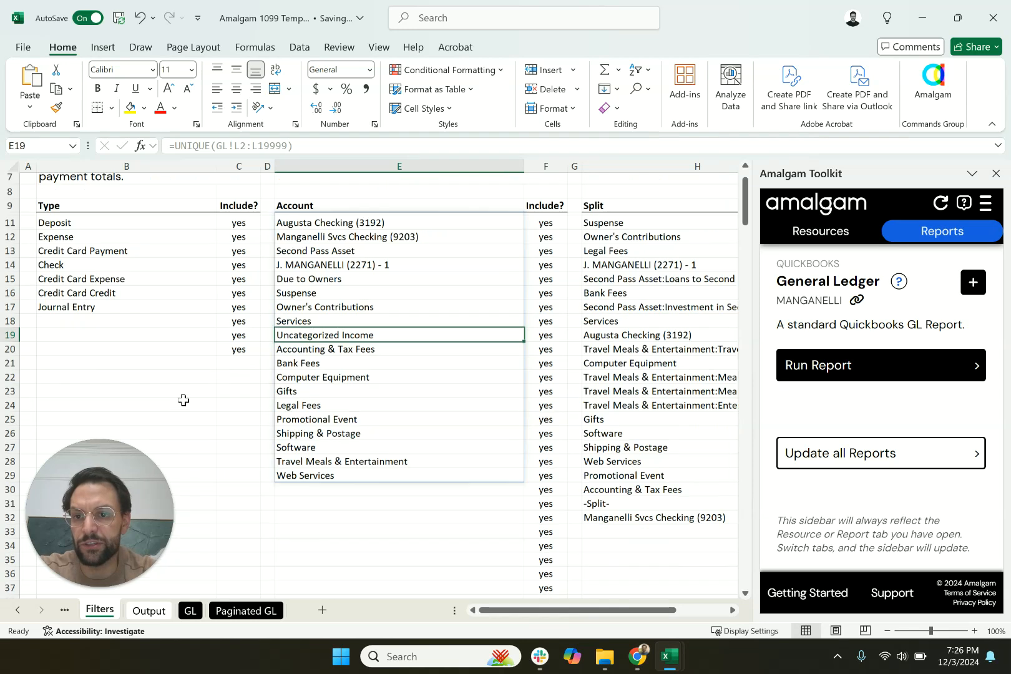
Set Include? to "no" for the Deposit and Credit Card Payment transaction types.
click(254, 196)
text(no)
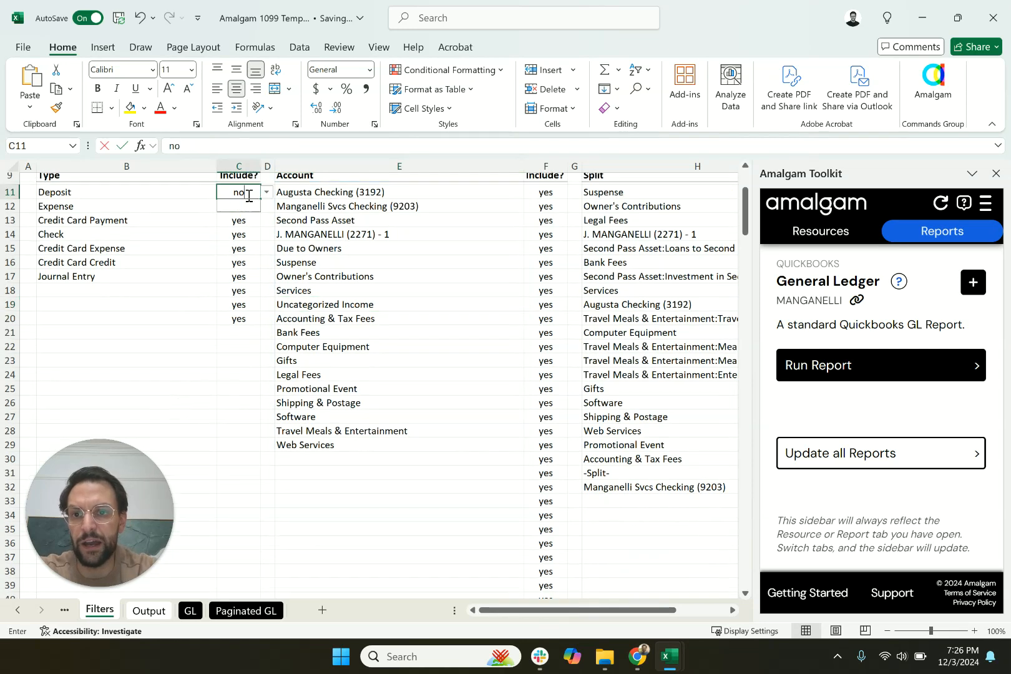
key(Return)
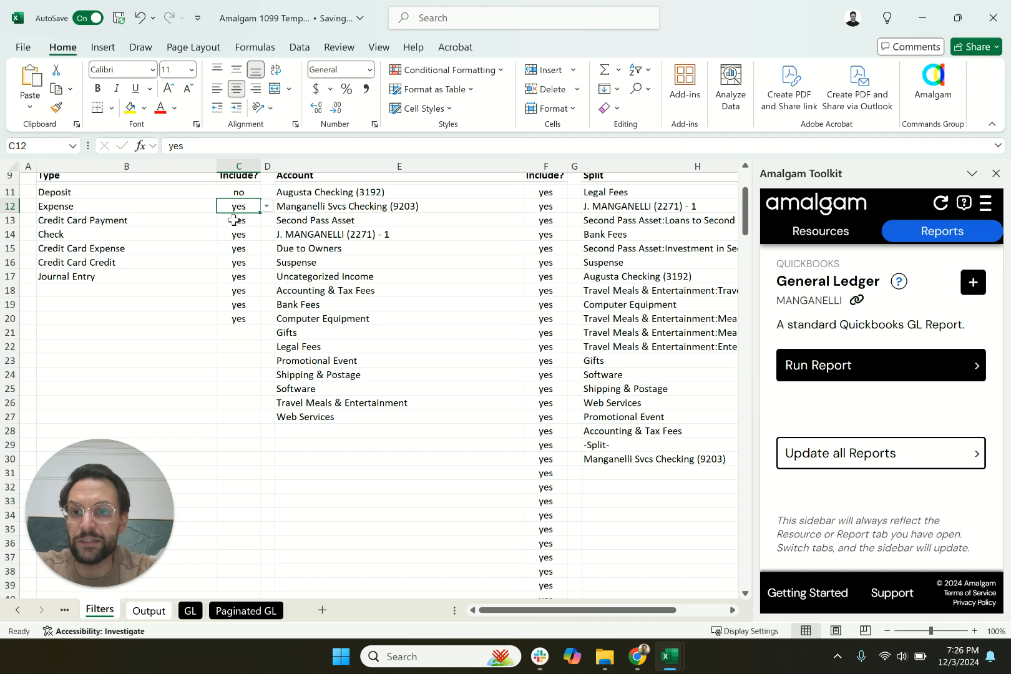
click(238, 226)
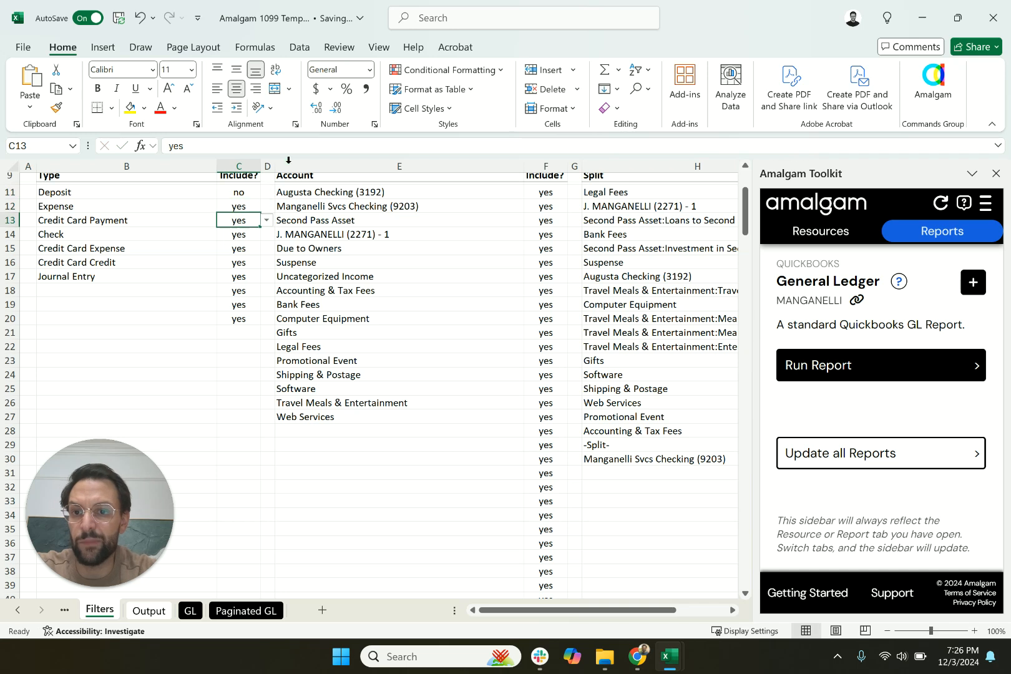
text(no)
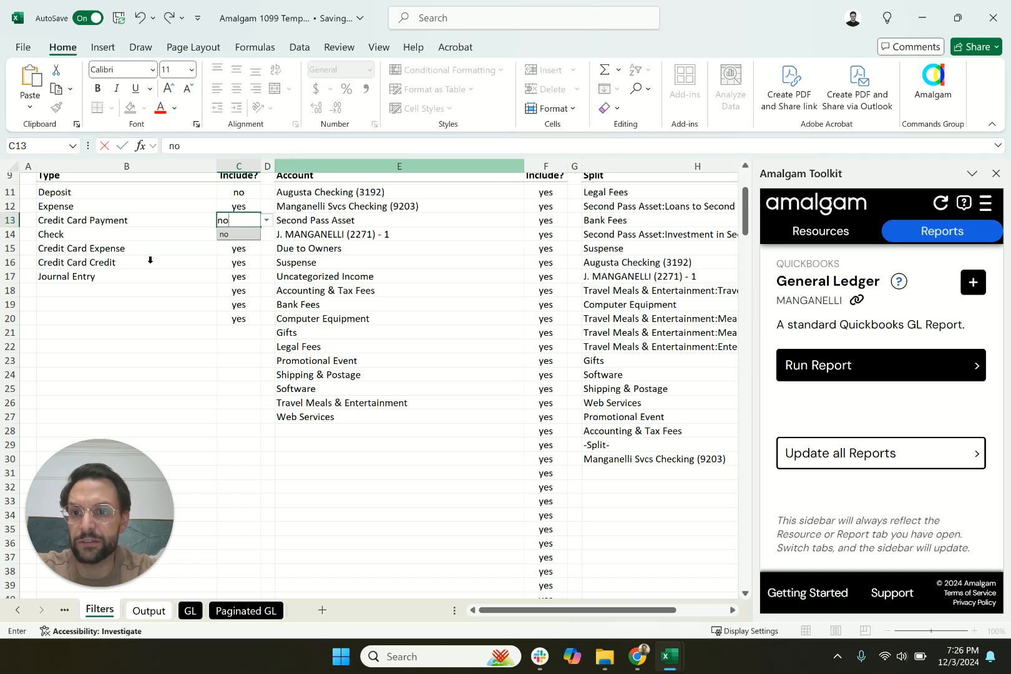
key(Return)
Set Include? to "no" for the Credit Card Expense, Credit Card Credit and Journal Entry transaction types.
scroll(138, 331, down, 1)
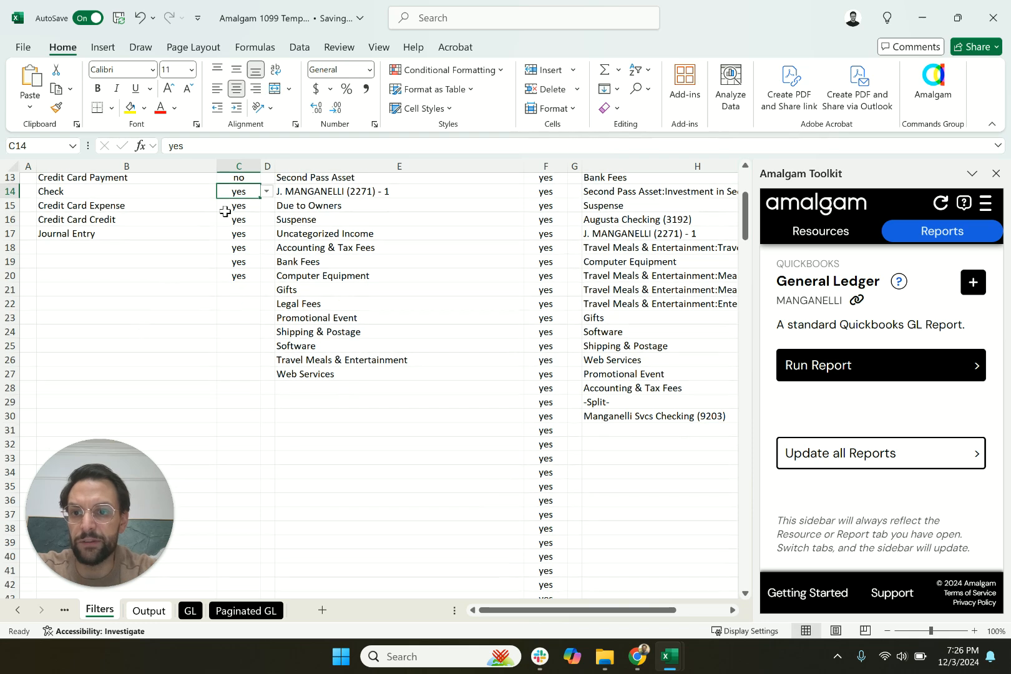
key(Down)
text(no)
key(Return)
key(Down)
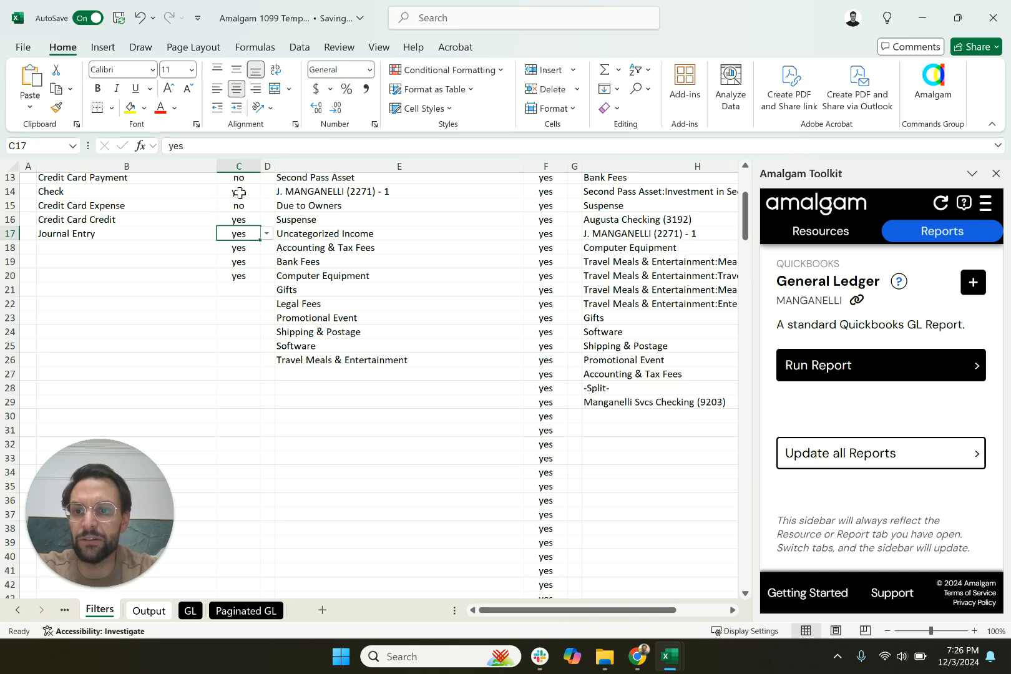
key(Up)
text(no)
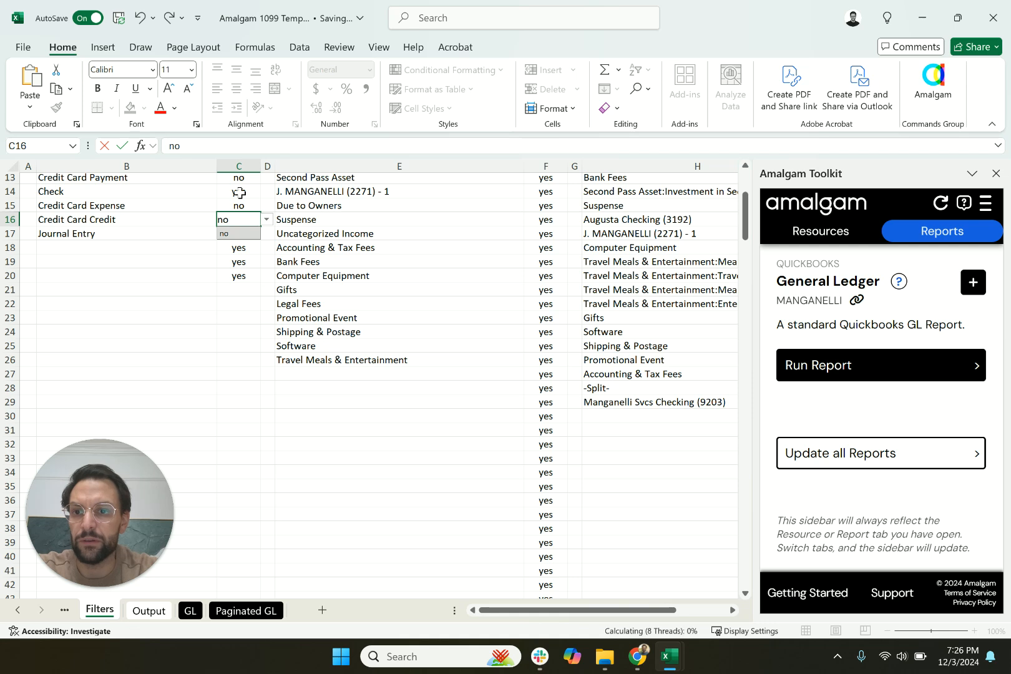
key(Return)
text(no)
key(Return)
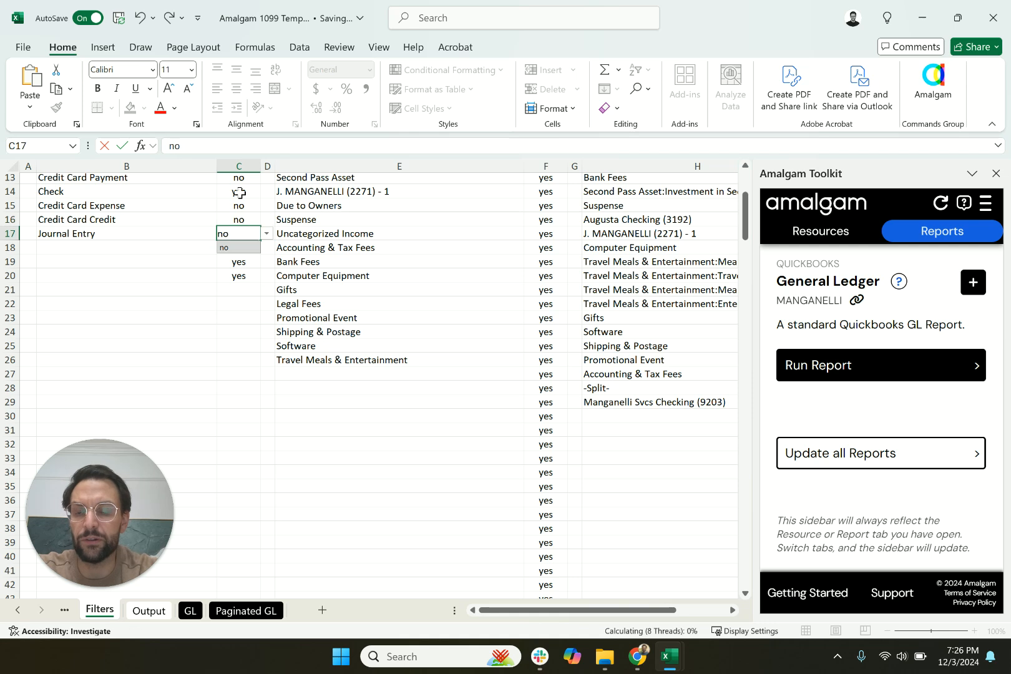
Set Include? to "no" for the Augusta Checking and Manganelli Svcs Checking accounts.
scroll(283, 498, up, 3)
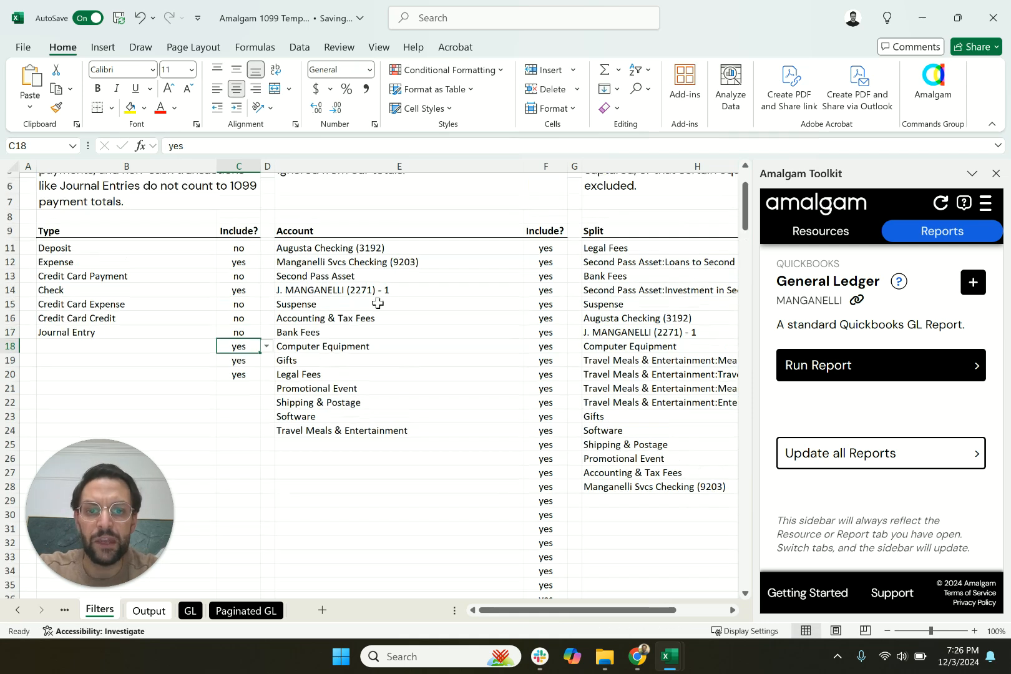
click(549, 249)
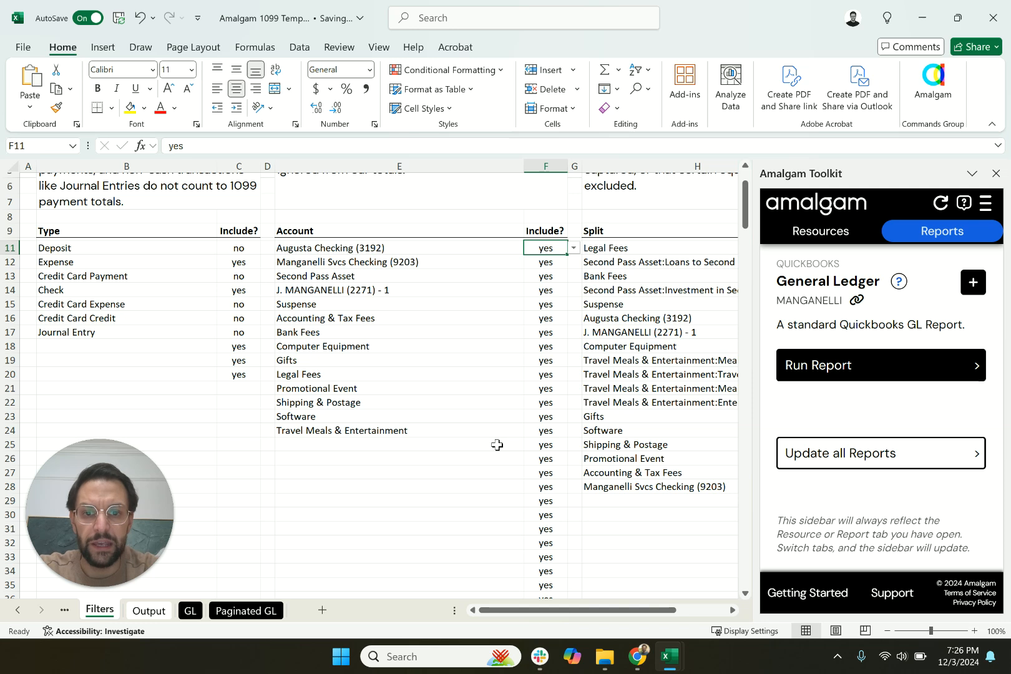
text(no)
key(Return)
text(no)
key(Return)
Copy the "no" value from F12 to F14 and to the Suspense account's Include? cell, F15.
key(Down)
key(Up)
key(Up)
key(ctrl+c)
key(Down)
key(Down)
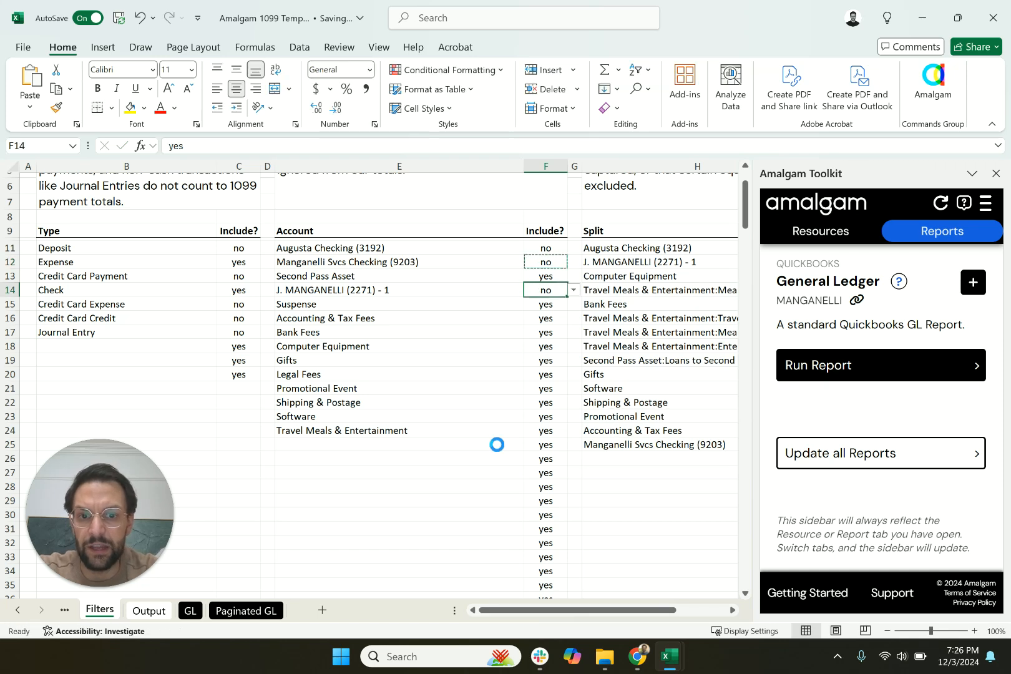
key(ctrl+v)
key(Down)
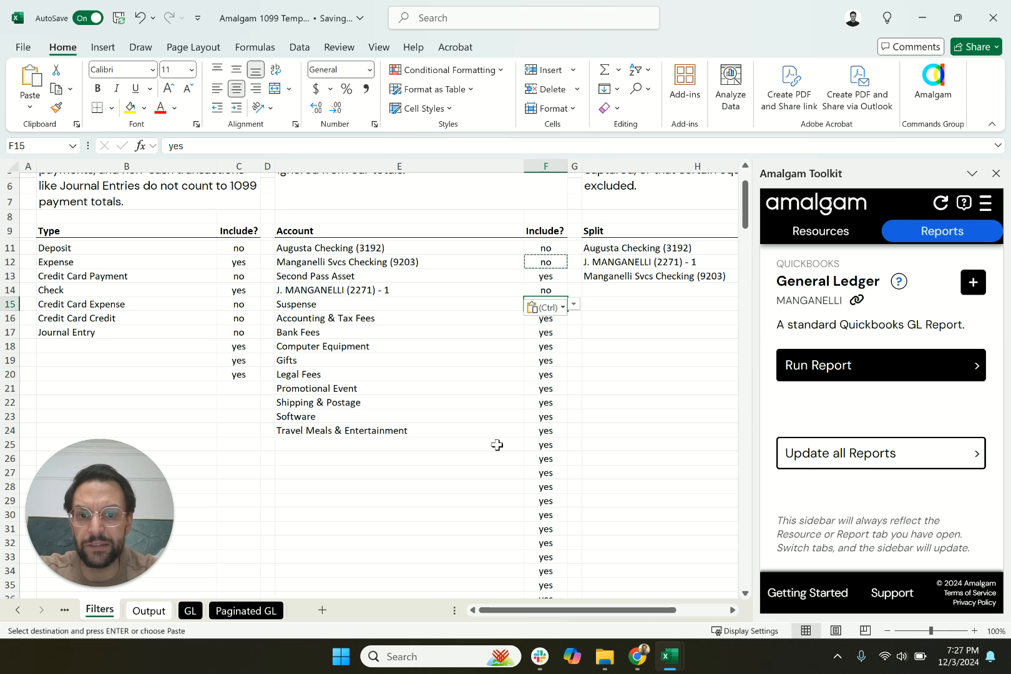
key(ctrl+v)
Exclude the Bank Fees and Gifts accounts by pasting "no" into their Include? cells.
key(Down)
key(Down)
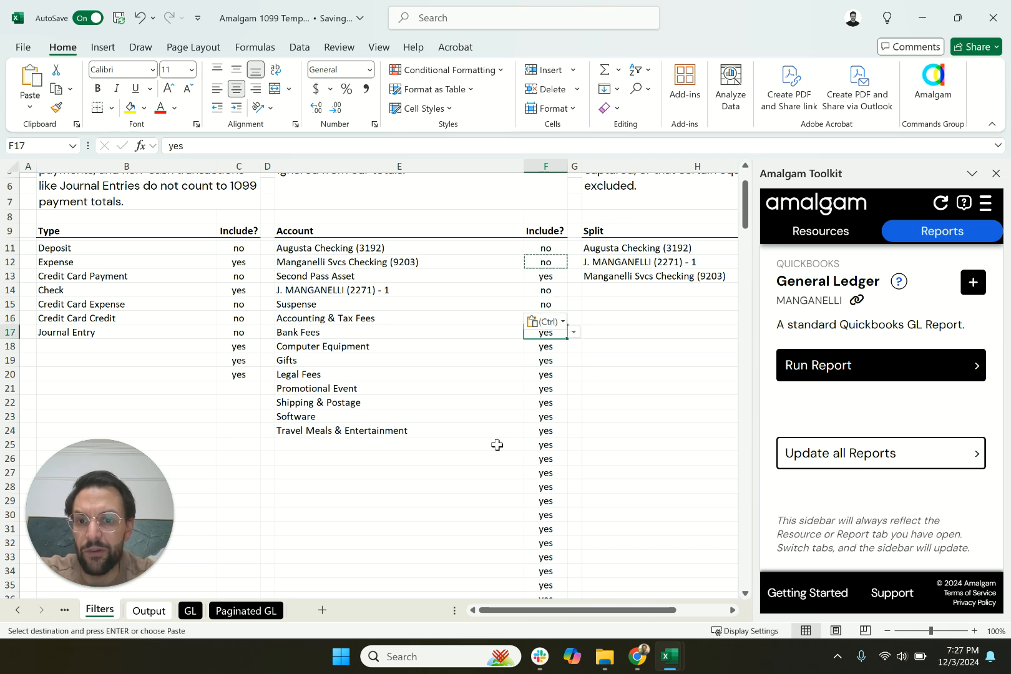
key(ctrl+v)
key(Down)
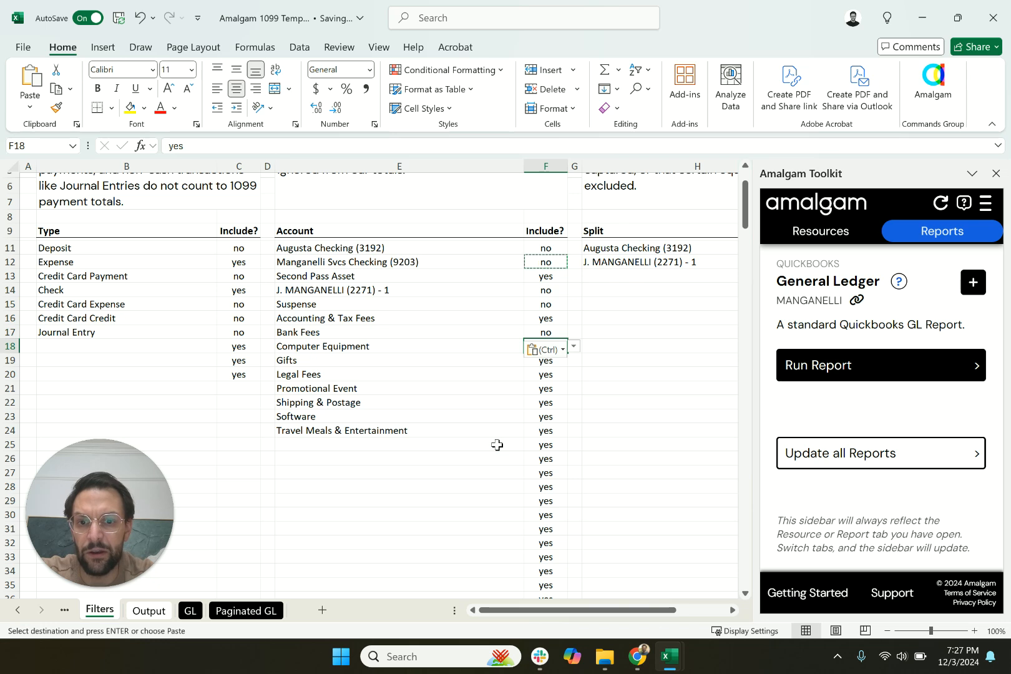
key(Down)
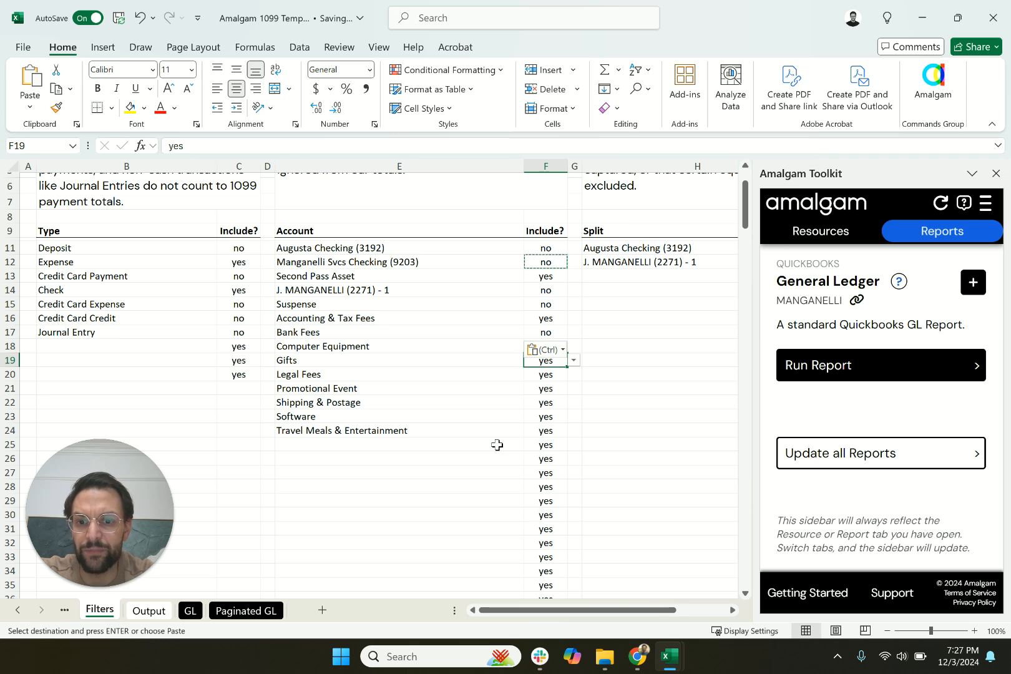
key(ctrl+v)
Paste "no" into the Include? cells for Promotional Event, Travel Meals & Entertainment and Shipping & Postage.
key(Down)
key(Down)
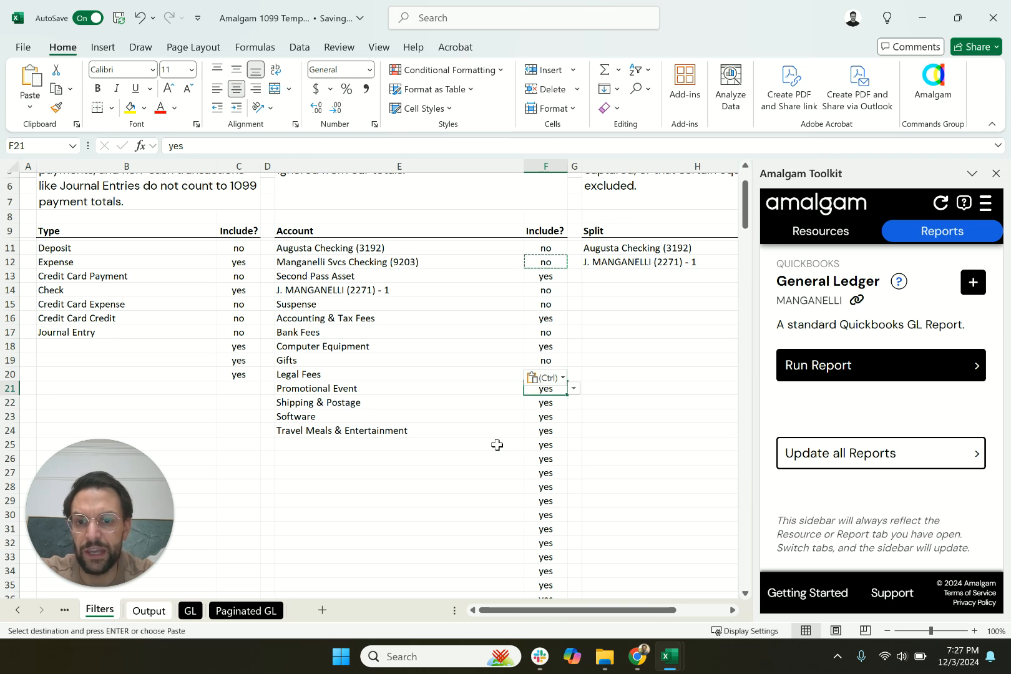
key(ctrl+v)
key(Down)
key(Down)
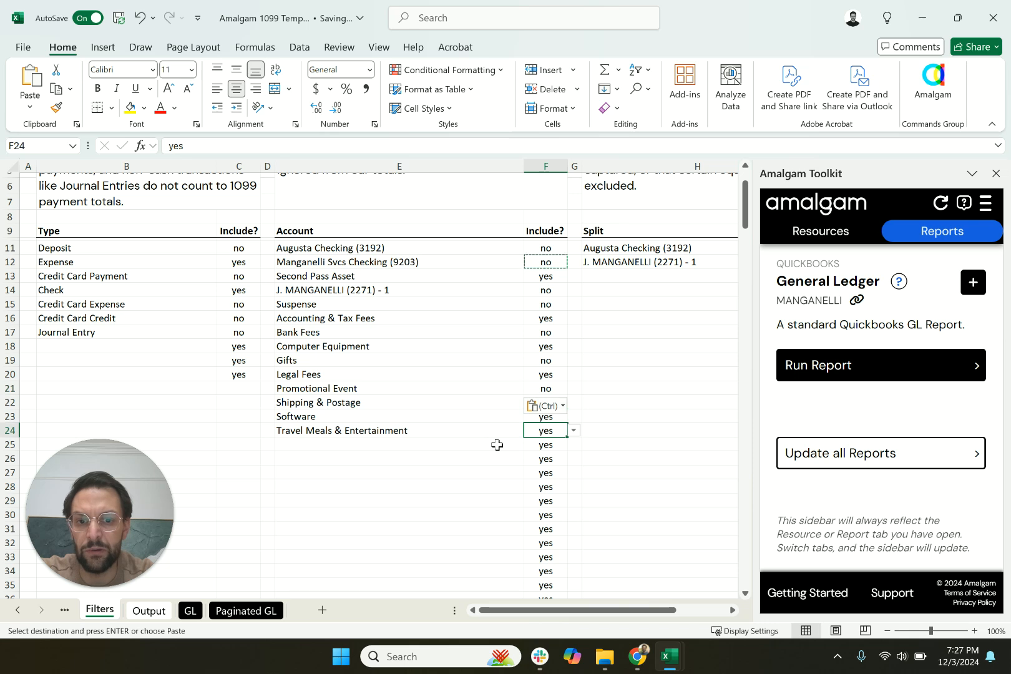
key(Down)
key(ctrl+v)
key(Up)
key(Up)
key(ctrl+v)
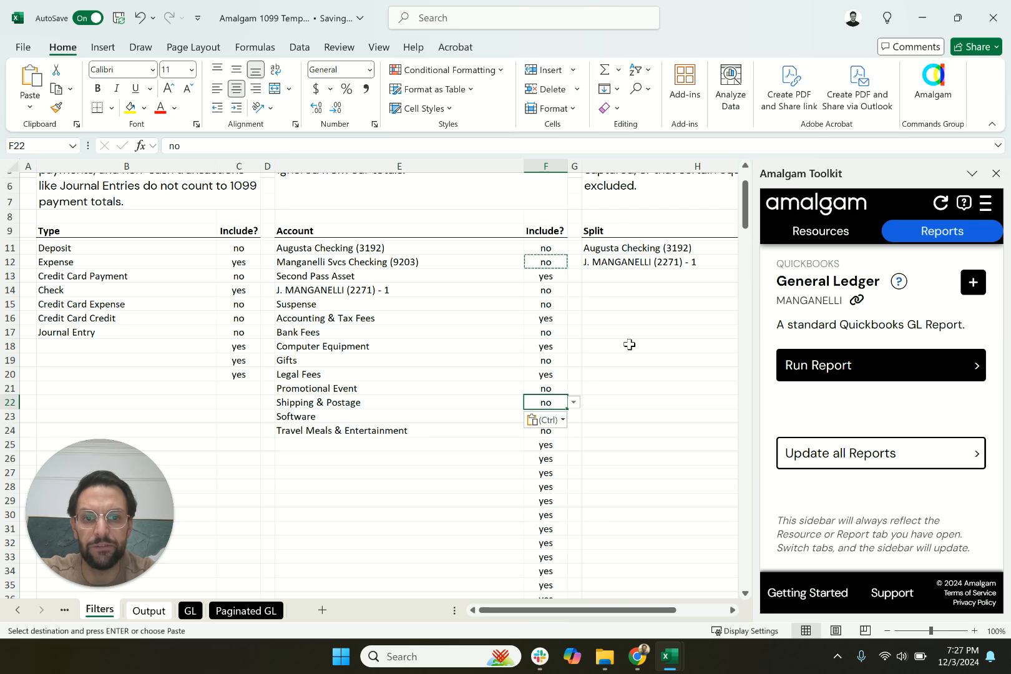
Review the vendor totals on the Output sheet, checking the smaller vendors in G10:H16 and the five largest in G3:H7.
click(148, 610)
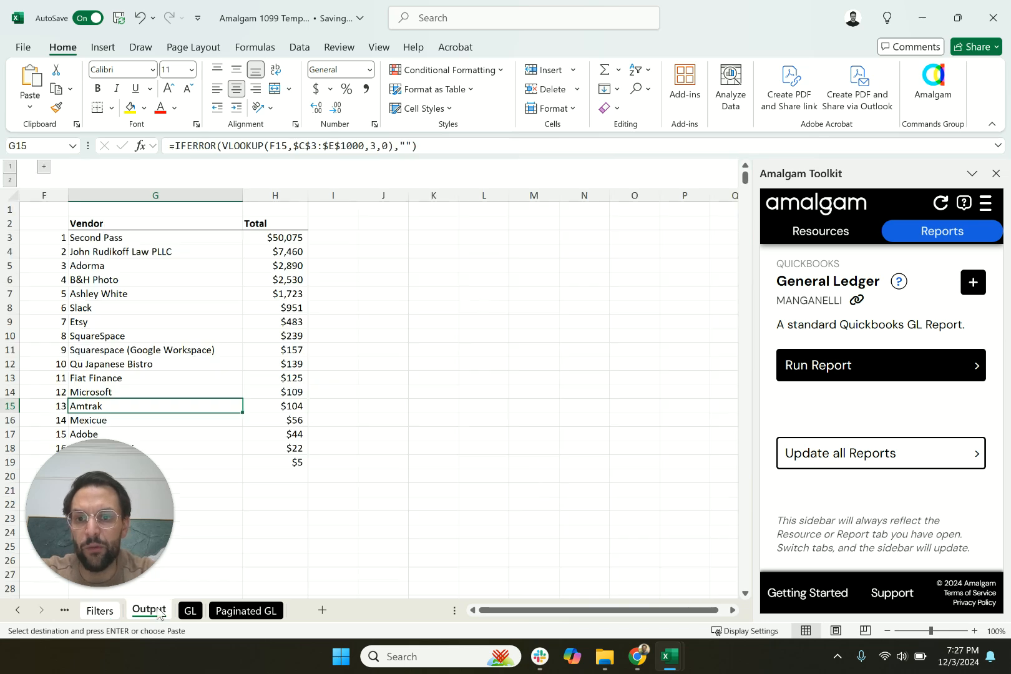
scroll(172, 288, down, 1)
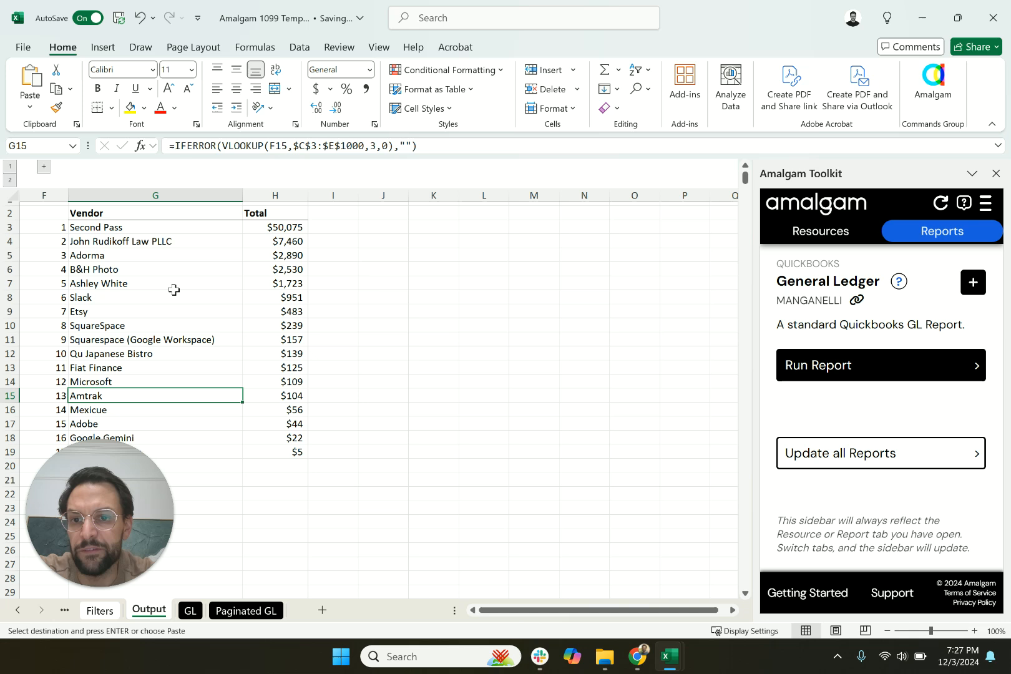
scroll(174, 289, up, 1)
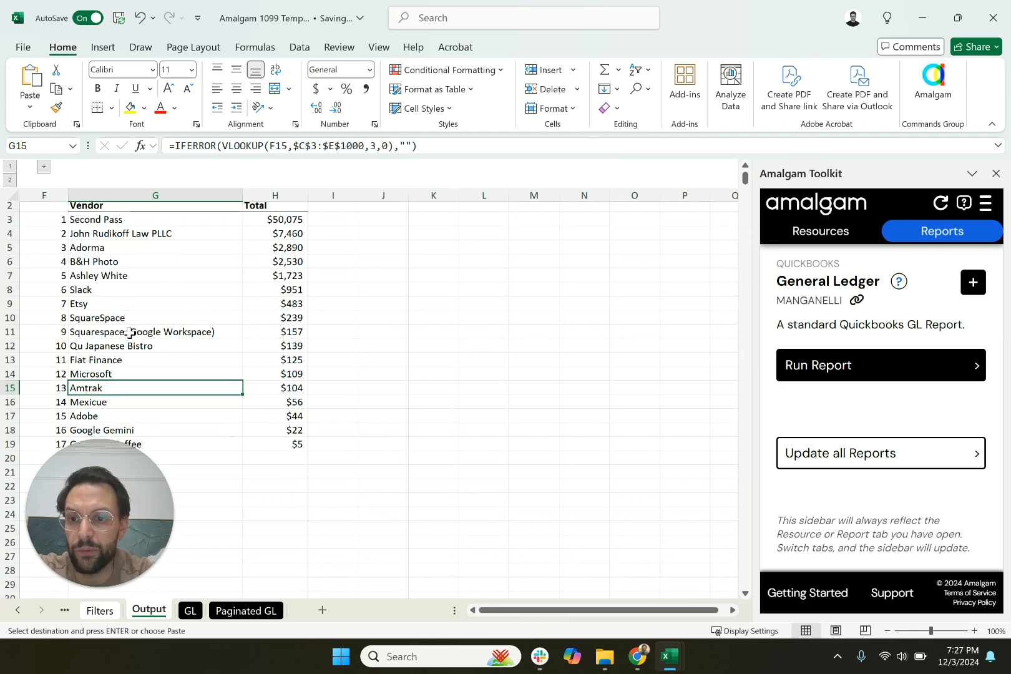
click(106, 315)
drag(106, 315, 275, 402)
scroll(227, 303, up, 1)
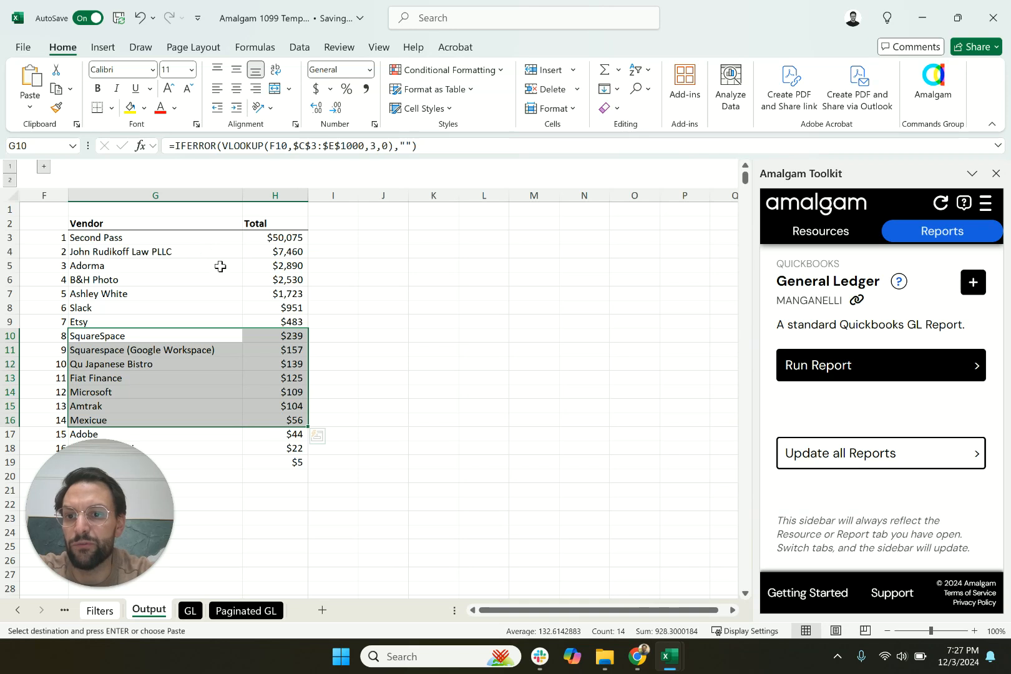
drag(296, 288, 149, 235)
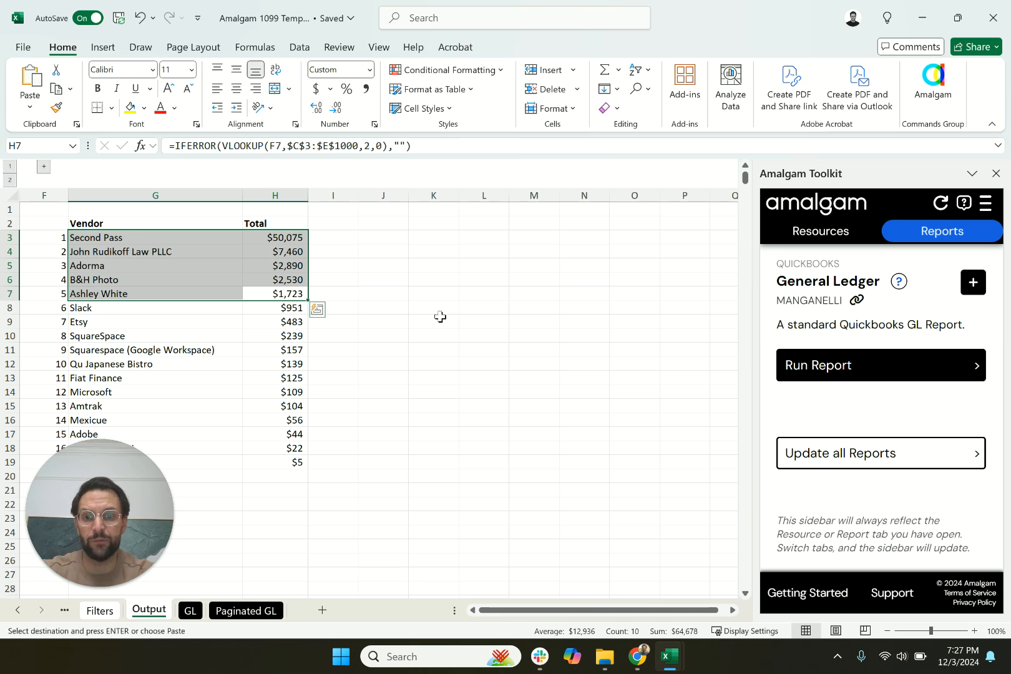
click(405, 313)
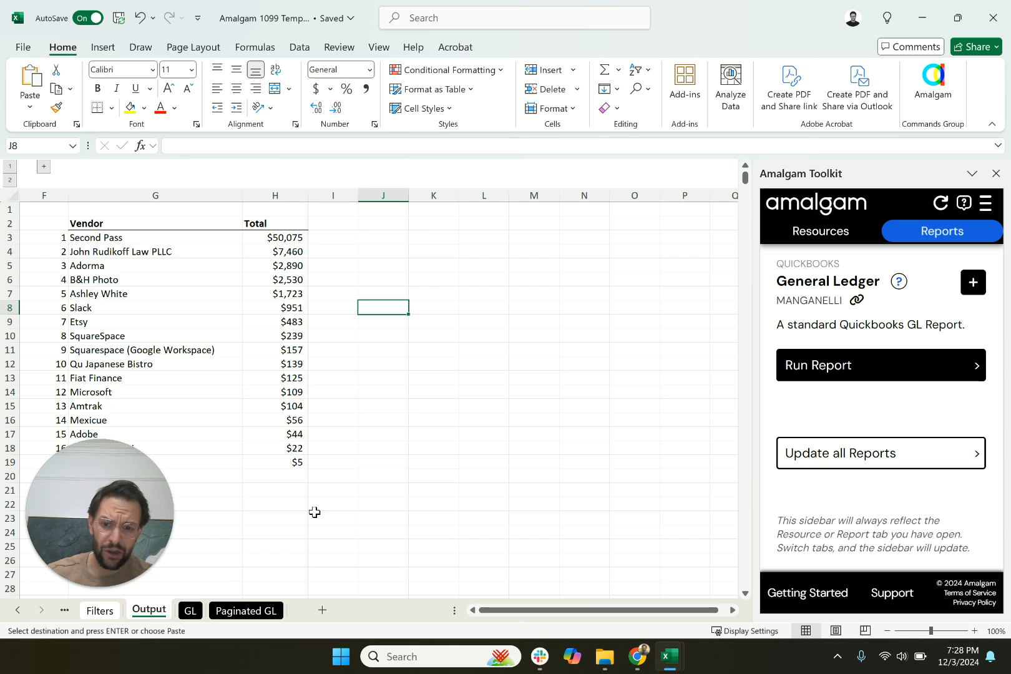
Look over the report settings, filter columns and transaction data on the GL sheet.
click(190, 611)
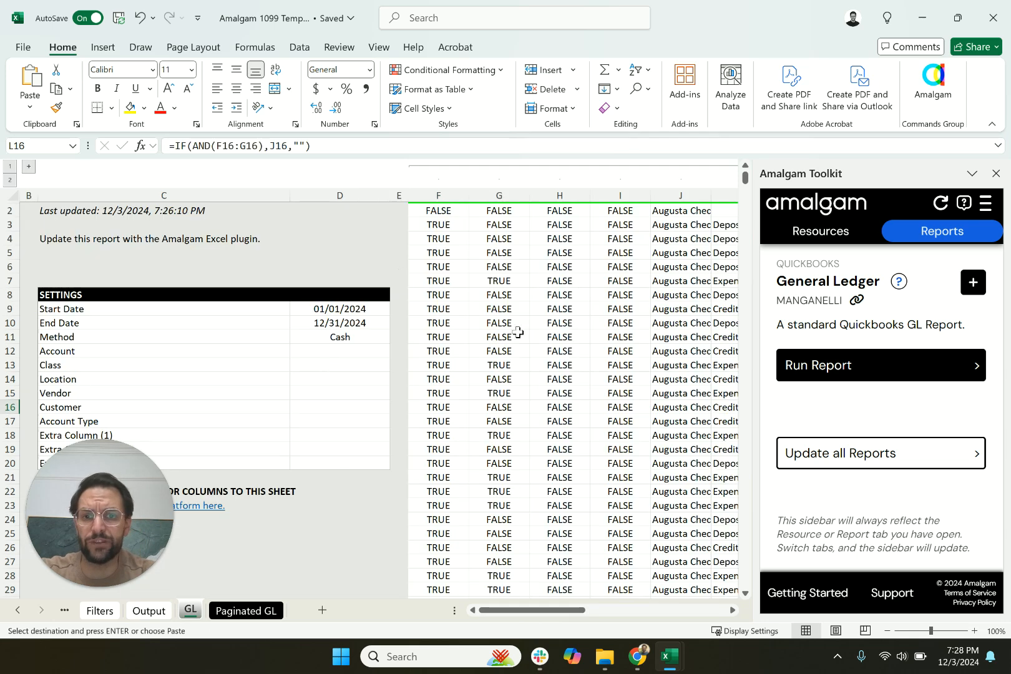
scroll(518, 332, right, 6)
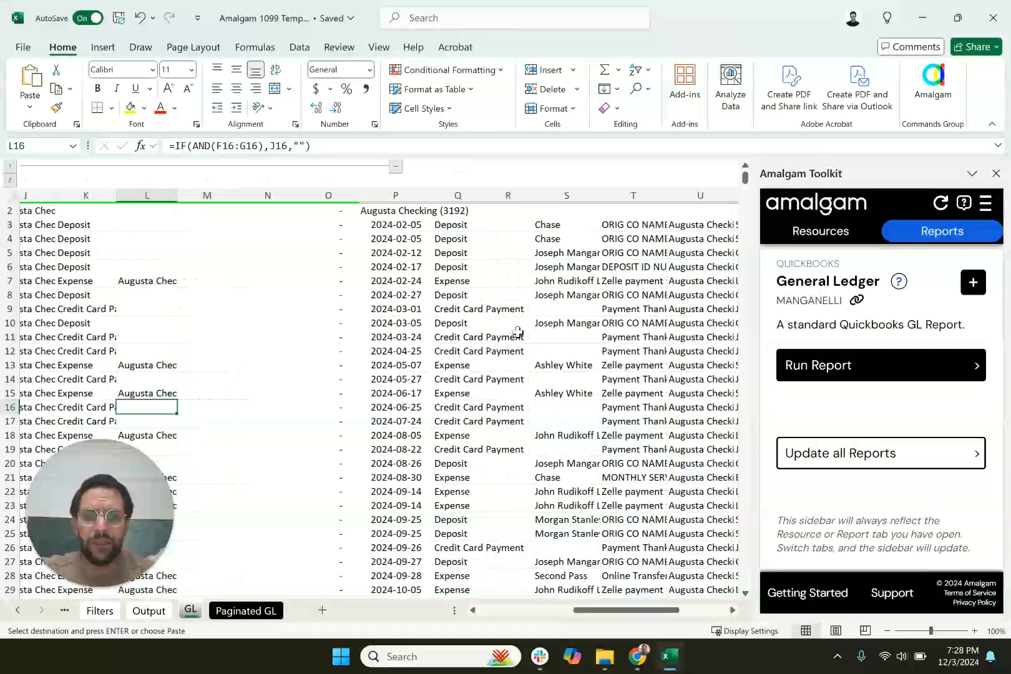
scroll(518, 332, left, 6)
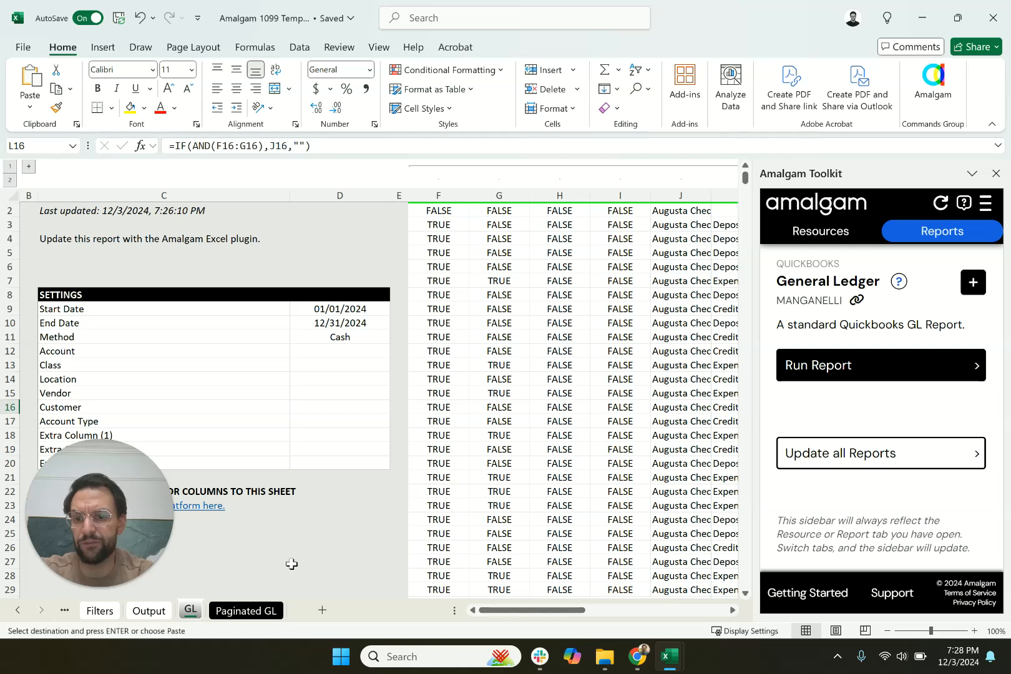
Run the Paginated General Ledger report on the Paginated GL sheet with the existing 2024 date range and monthly page period.
click(256, 611)
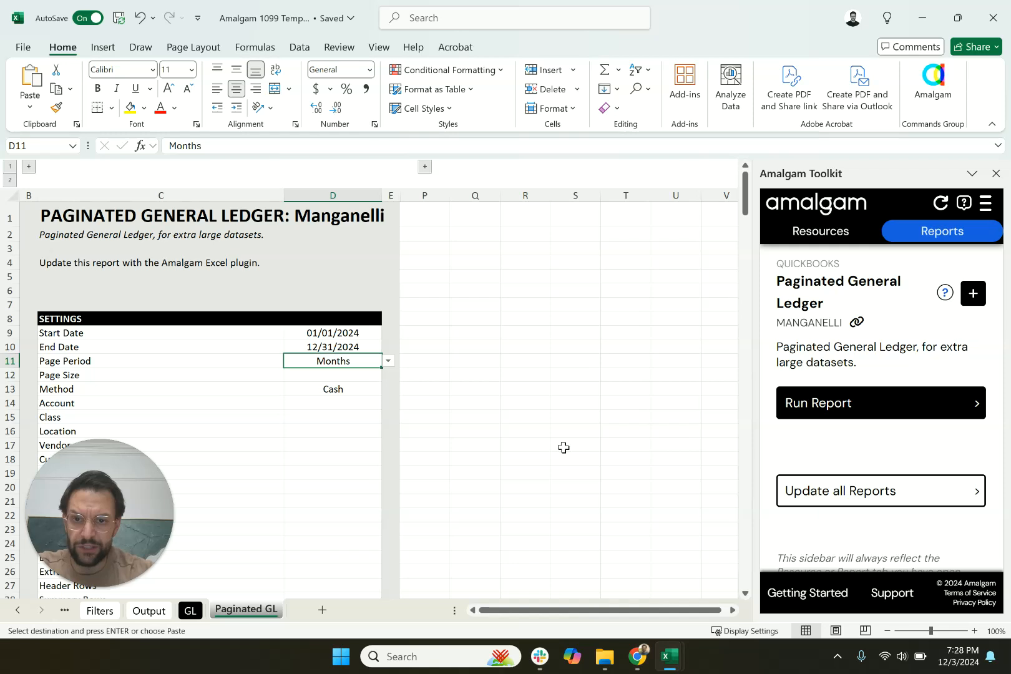
click(839, 411)
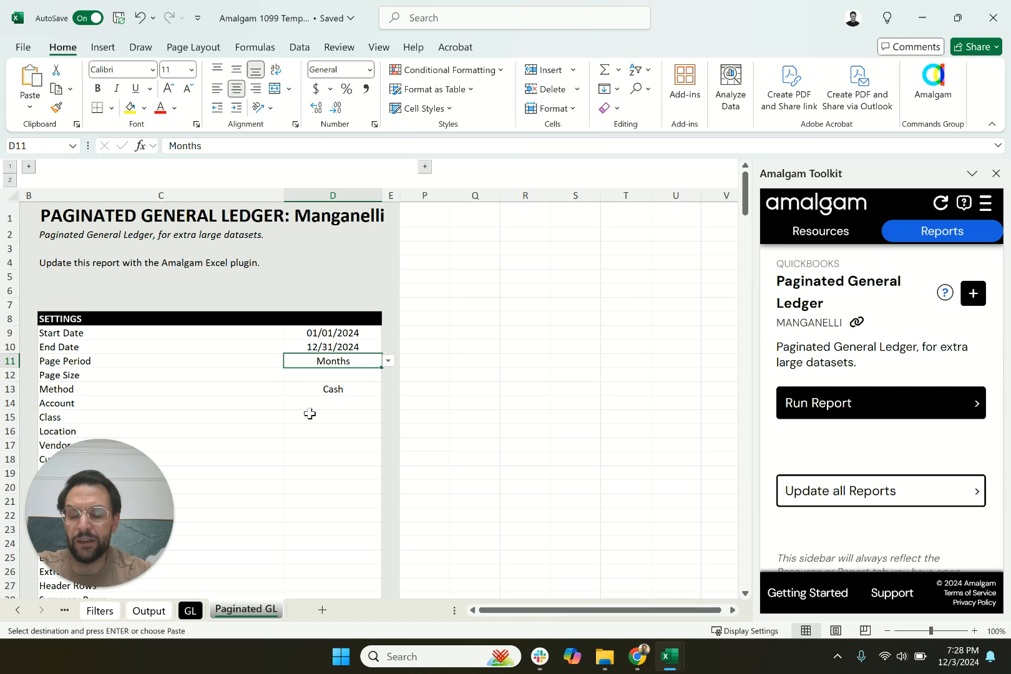
scroll(315, 415, down, 1)
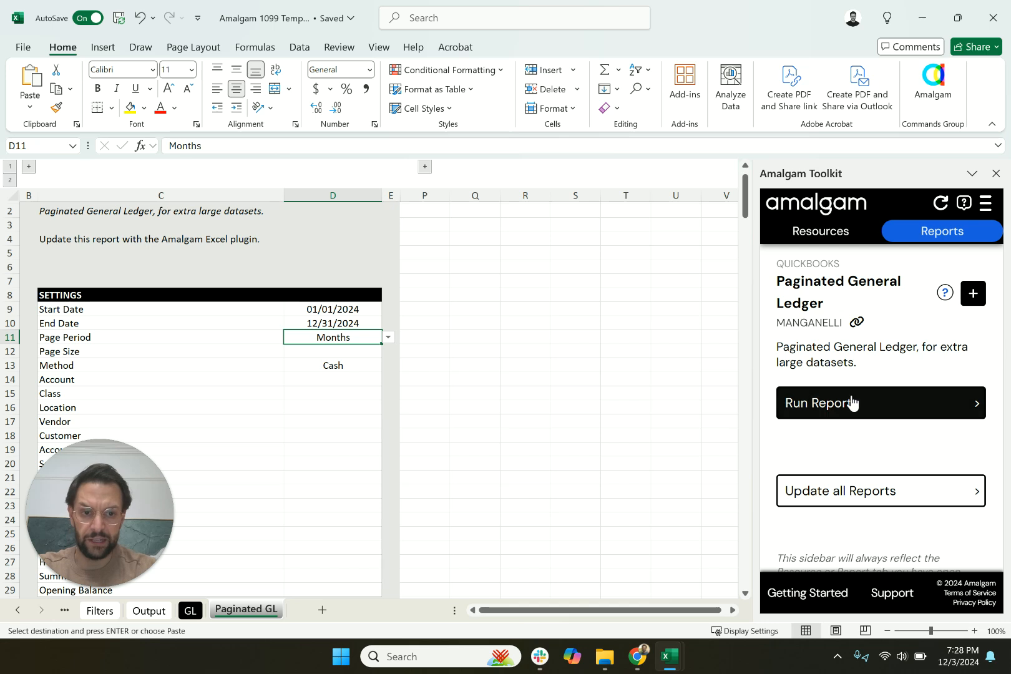
click(851, 396)
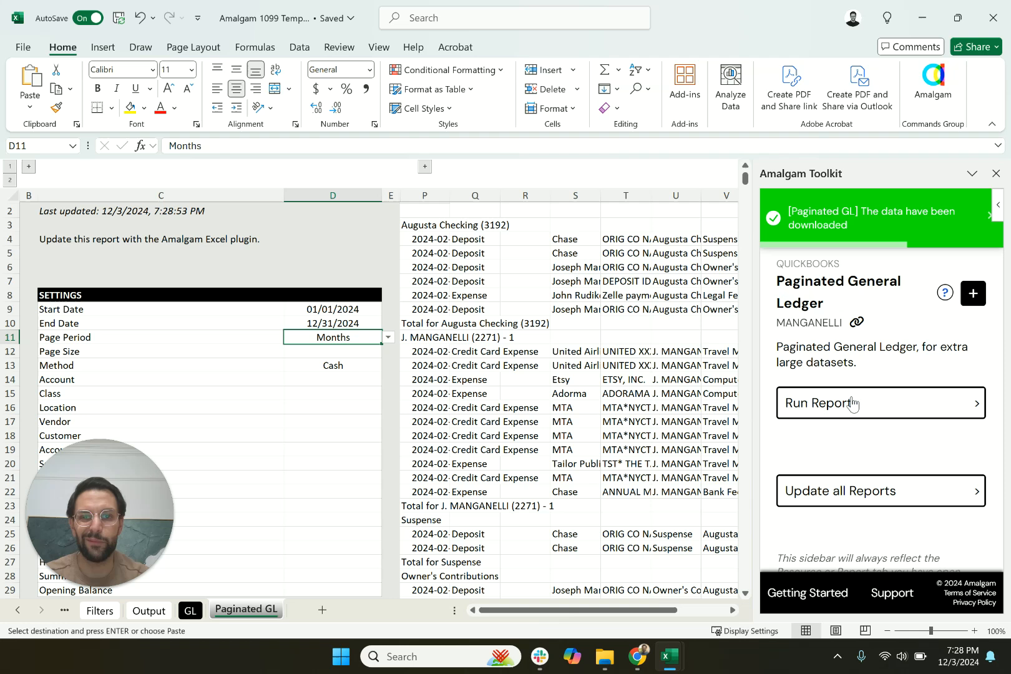
click(853, 404)
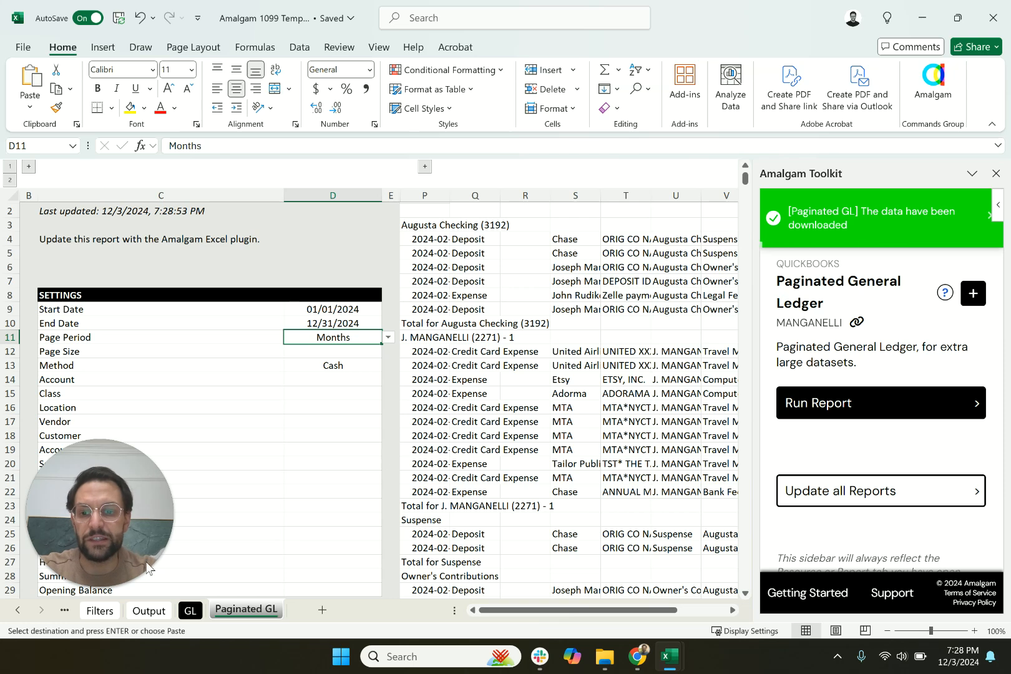
Copy the downloaded ledger data on the Paginated GL sheet, columns P to X, starting from the Date header in P1.
click(194, 614)
click(239, 614)
click(430, 238)
key(Up)
key(Up)
key(Up)
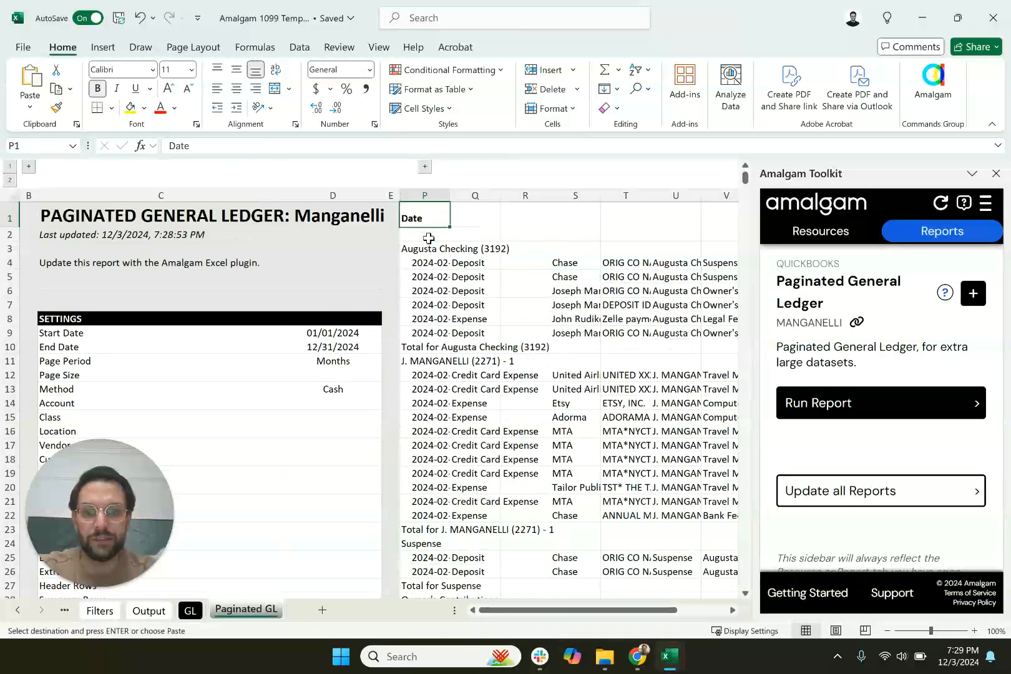
key(shift+Right)
key(shift+Right)
key(shift+Right)
key(shift+Right)
key(shift+Right)
key(shift+Right)
key(shift+Right)
key(shift+Right)
key(shift+Right)
key(shift+Right)
key(shift+Left)
key(shift+Left)
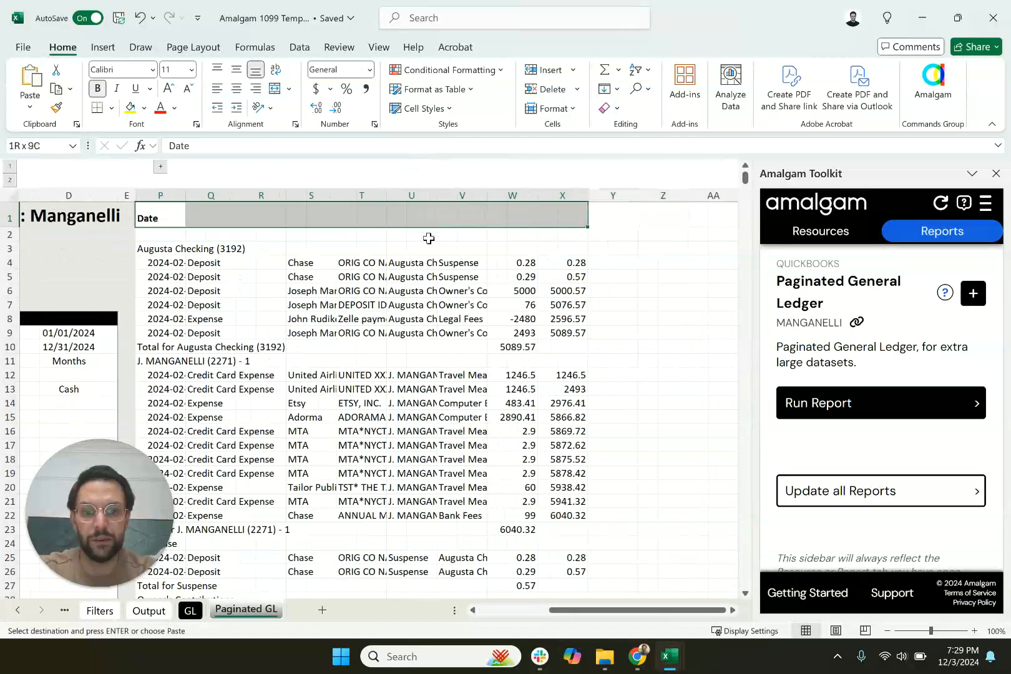
key(ctrl+shift+Down)
key(ctrl+c)
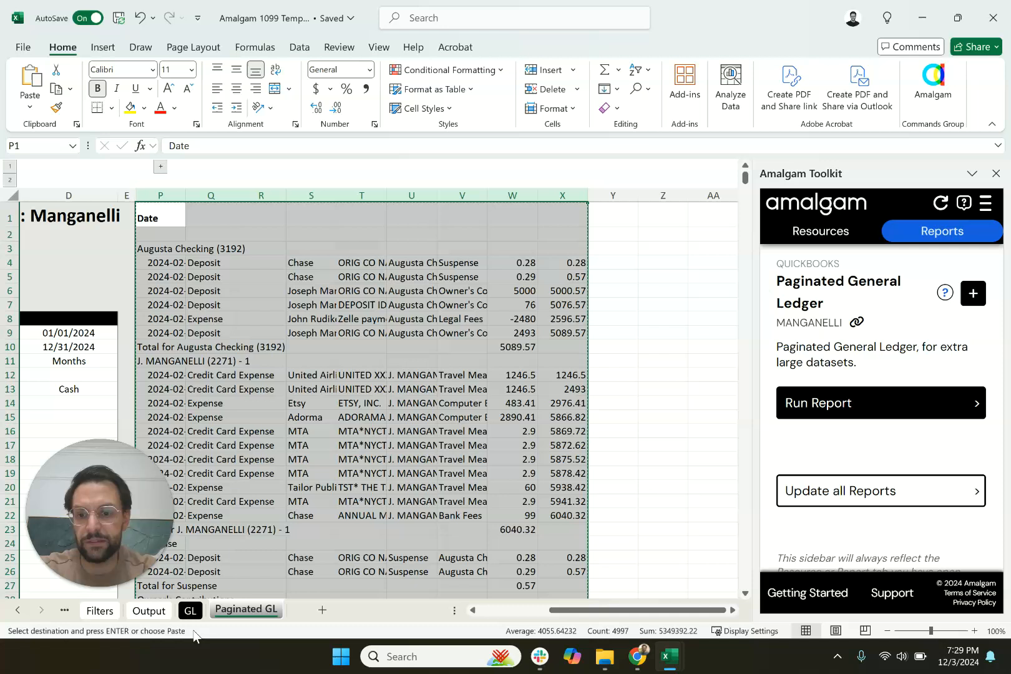
Paste the copied paginated ledger data over the GL sheet's existing data, starting at column P.
click(193, 615)
scroll(582, 271, right, 5)
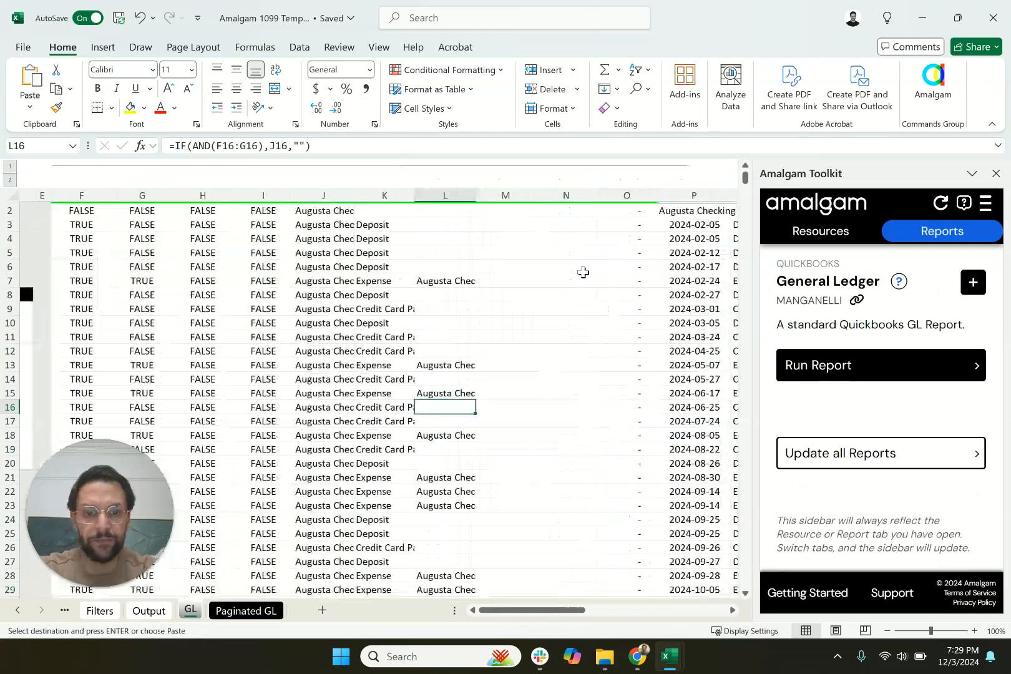
scroll(583, 272, up, 1)
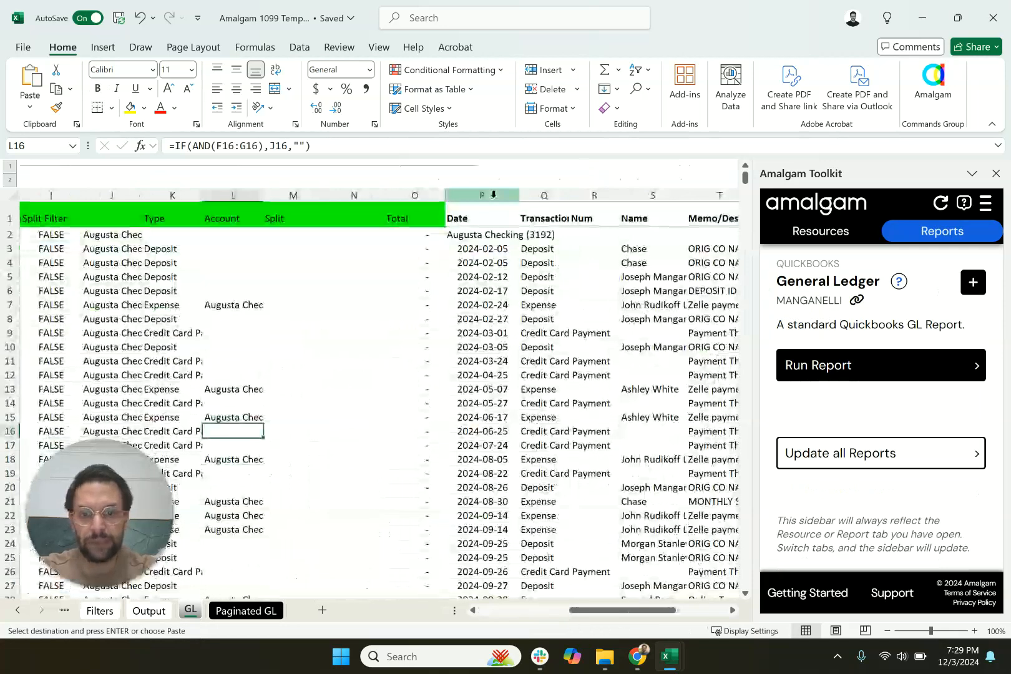
click(493, 194)
key(ctrl+v)
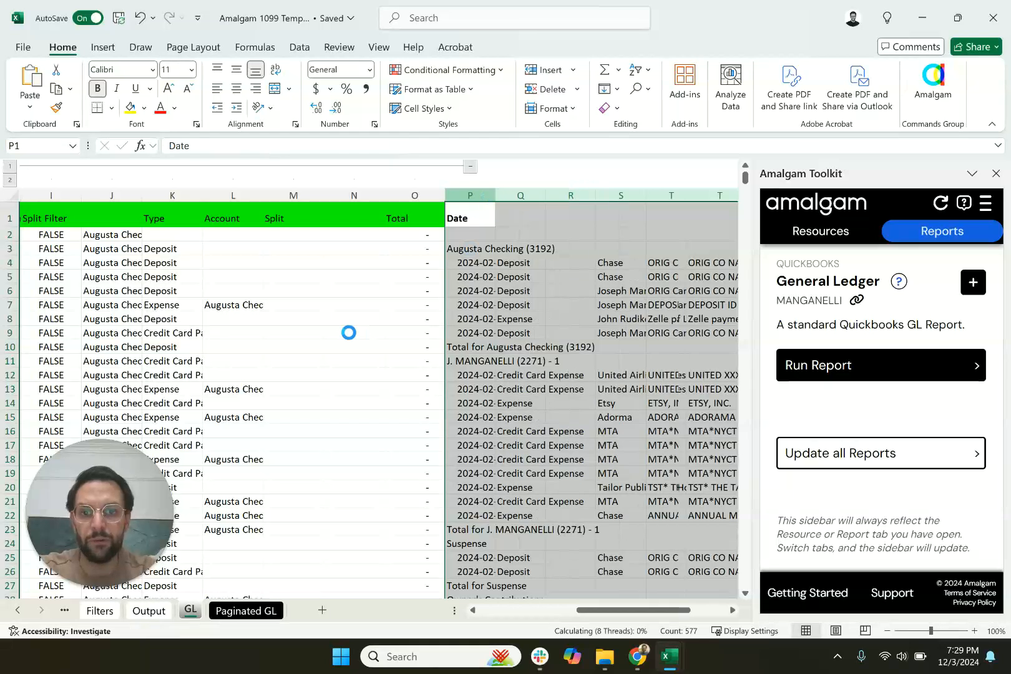
Examine the GL sheet's Basic, Type, Account and Split Filter columns for the pasted transactions.
scroll(348, 332, left, 6)
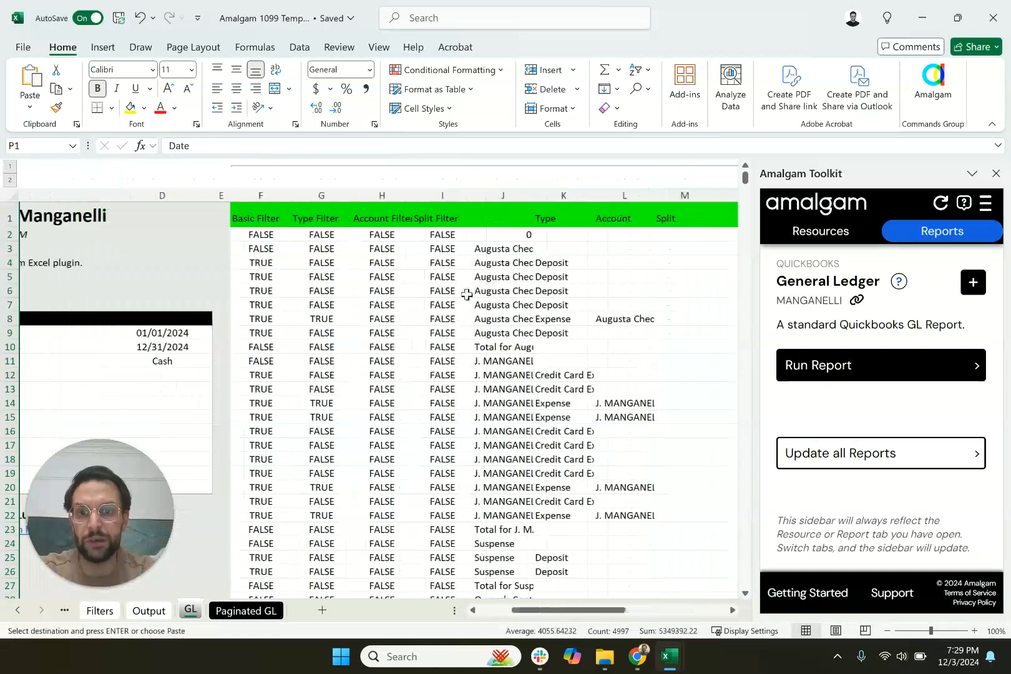
scroll(451, 421, down, 8)
scroll(327, 541, up, 2)
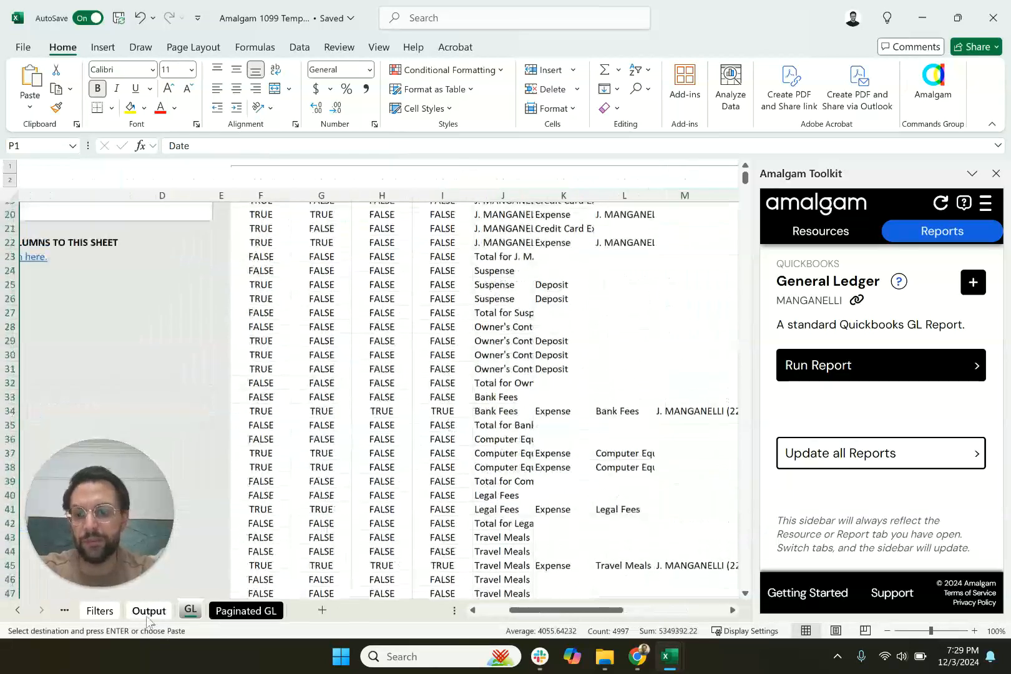
Check the vendor list on the Output sheet, and compare the Type and Account lists with their Include? values on the Filters sheet.
click(148, 610)
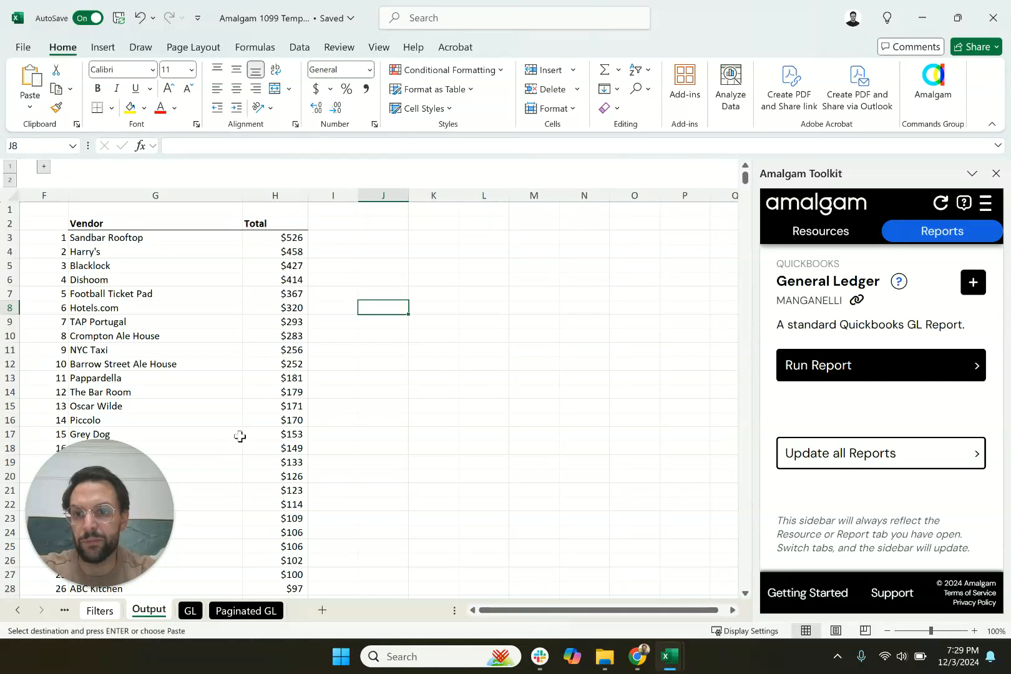
click(100, 609)
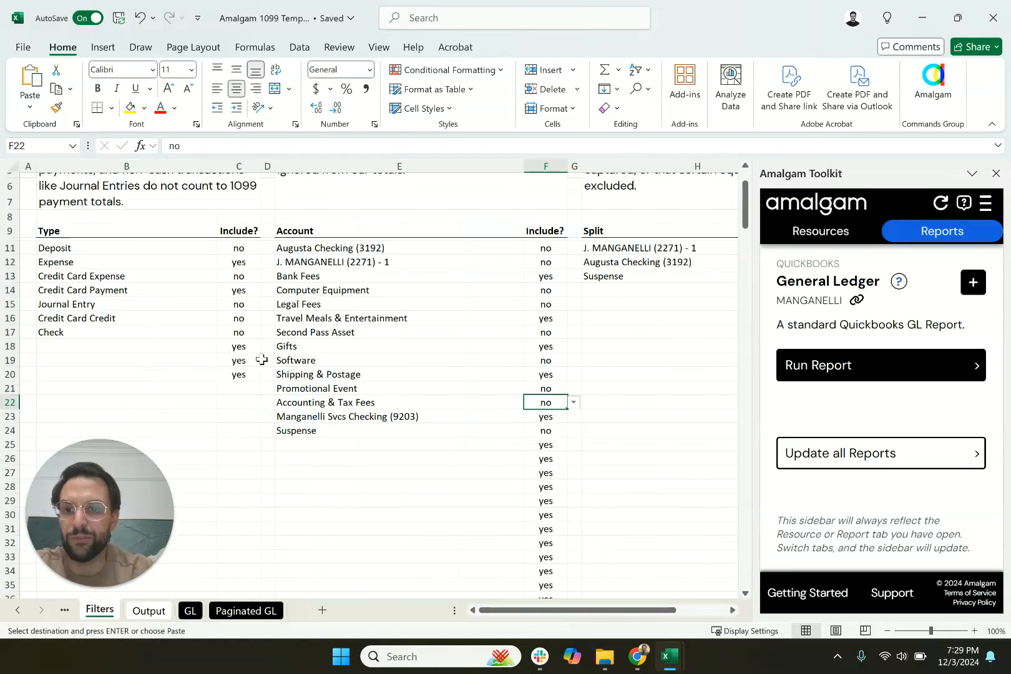
scroll(273, 380, up, 1)
scroll(273, 380, left, 2)
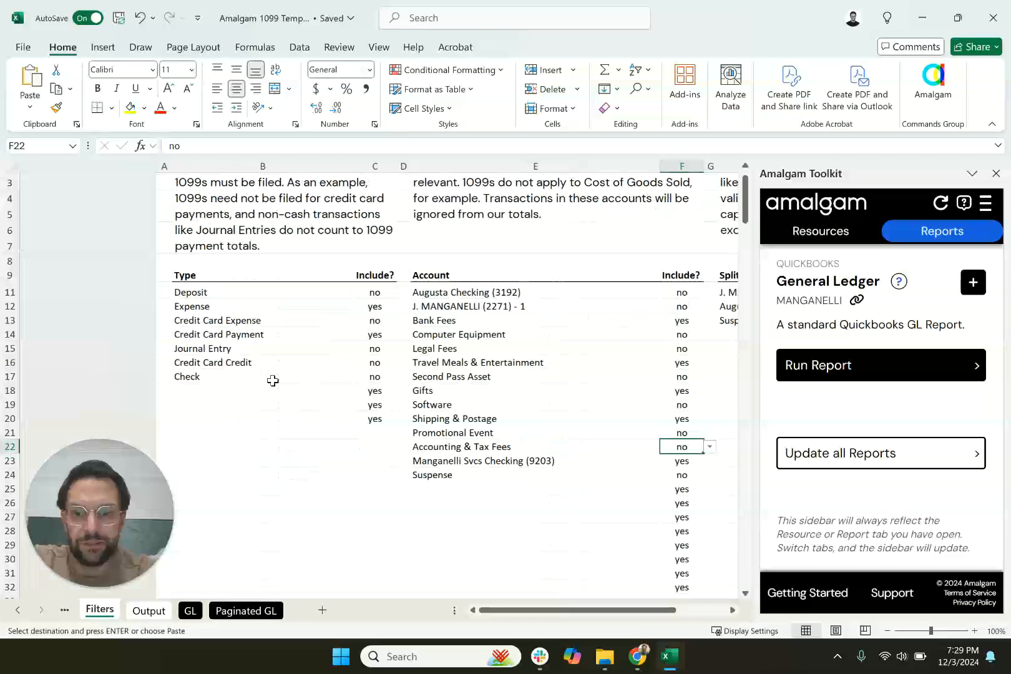
scroll(273, 380, right, 2)
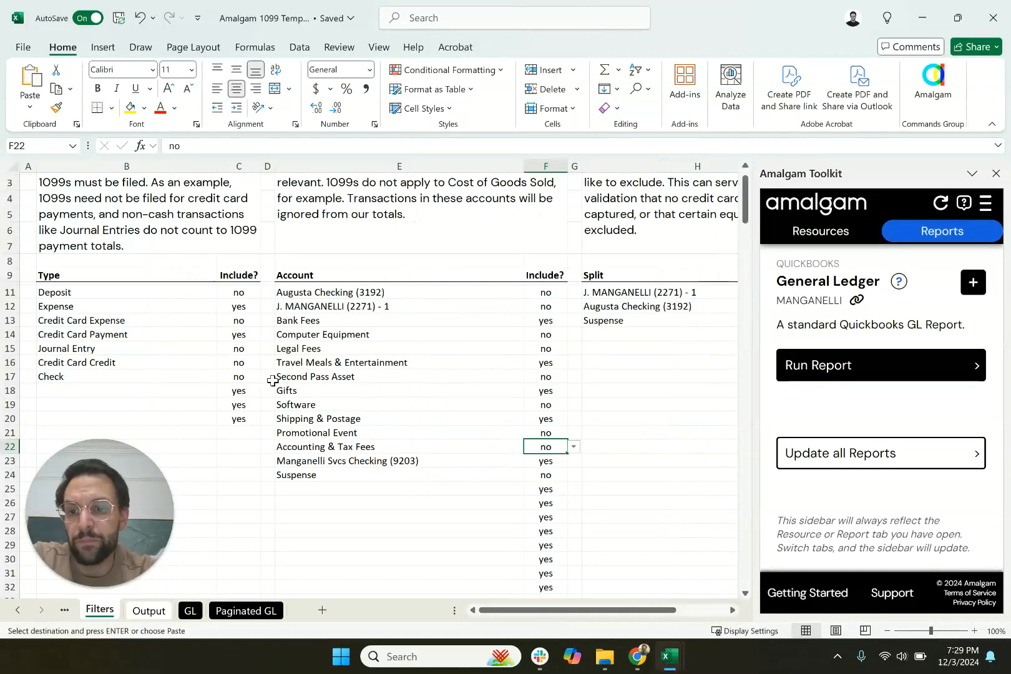